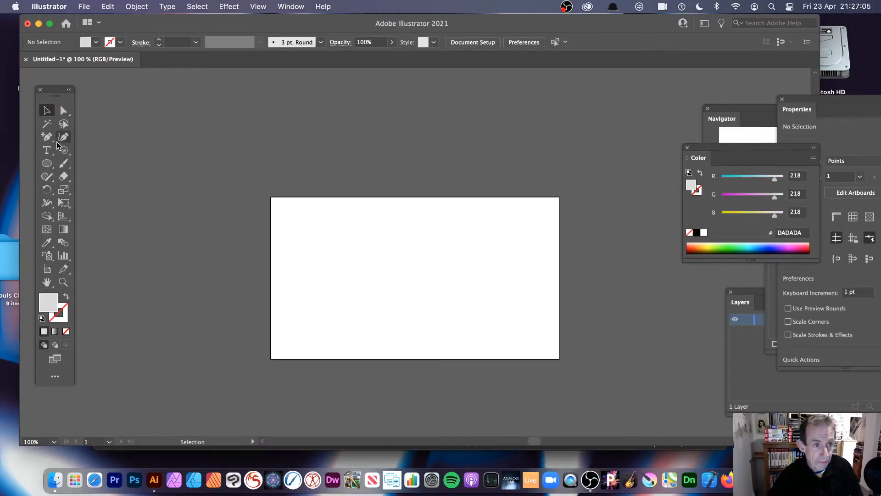
- Draw a wavy vertical path with the Curvature tool through five points, extending above and below the artboard's left part
{"action": "left_click", "coordinate": [64, 137]}
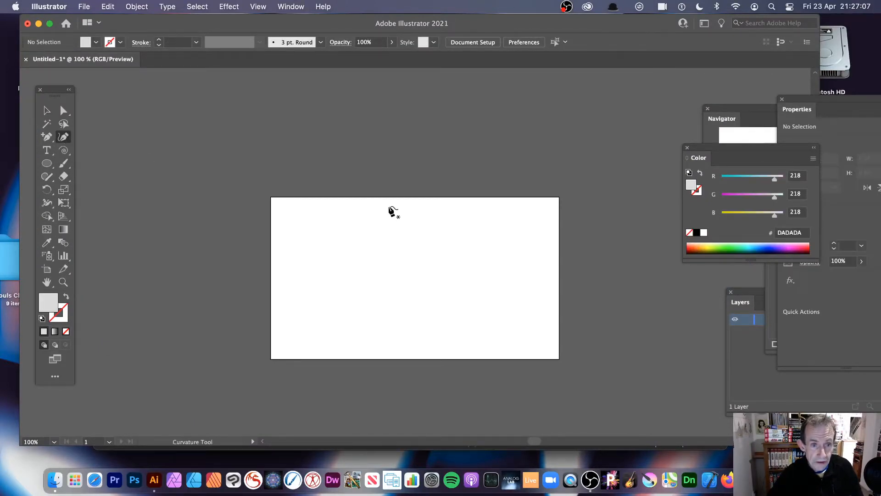
{"action": "left_click", "coordinate": [312, 144]}
{"action": "left_click", "coordinate": [331, 224]}
{"action": "left_click", "coordinate": [301, 284]}
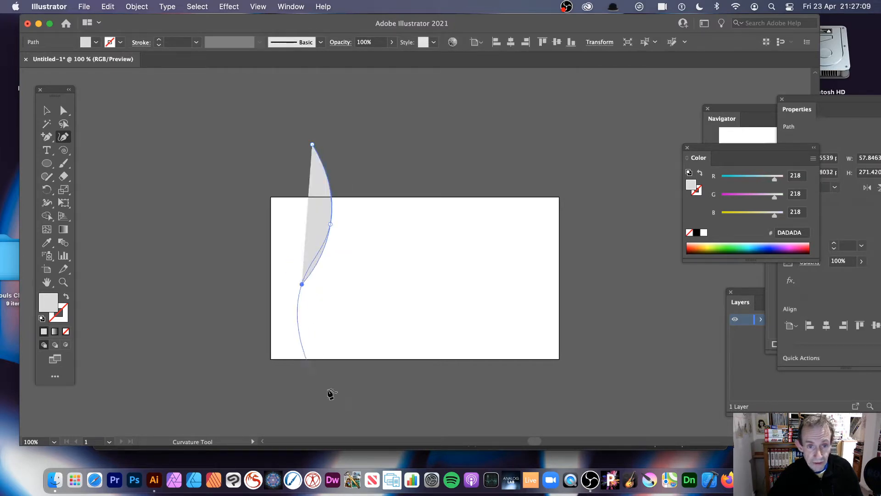
{"action": "left_click", "coordinate": [339, 364]}
{"action": "left_click", "coordinate": [315, 414]}
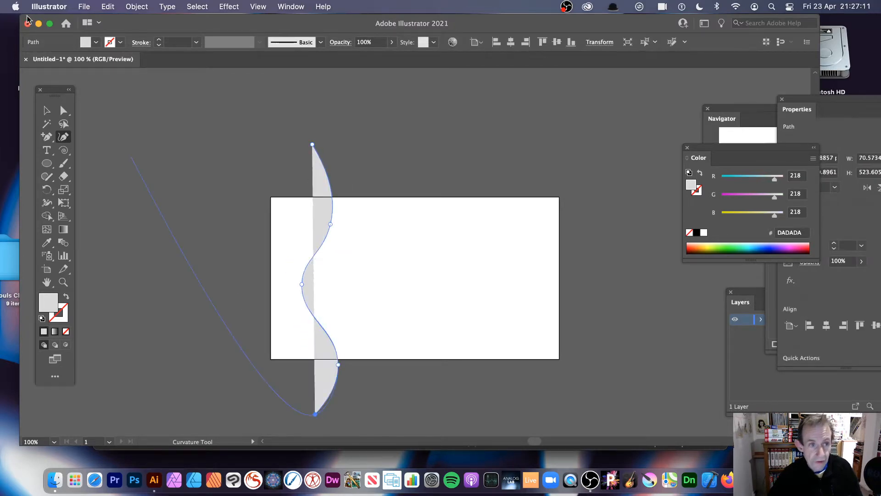
- Give the wavy path a 1 pt stroke and a red fill
{"action": "left_click", "coordinate": [197, 42]}
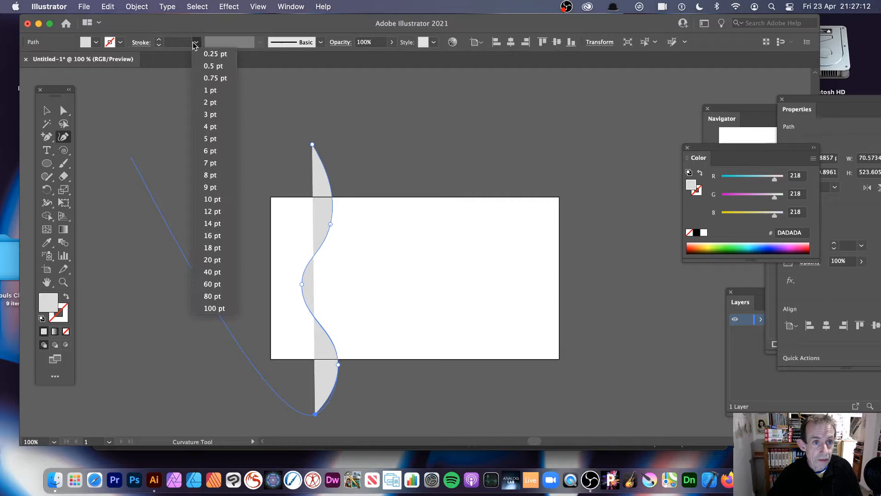
{"action": "left_click", "coordinate": [210, 83]}
{"action": "left_click", "coordinate": [96, 44]}
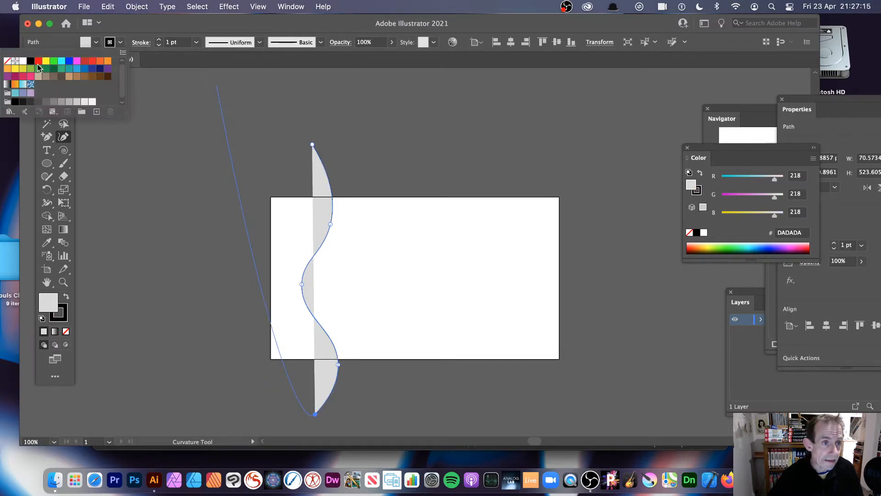
{"action": "left_click", "coordinate": [39, 60]}
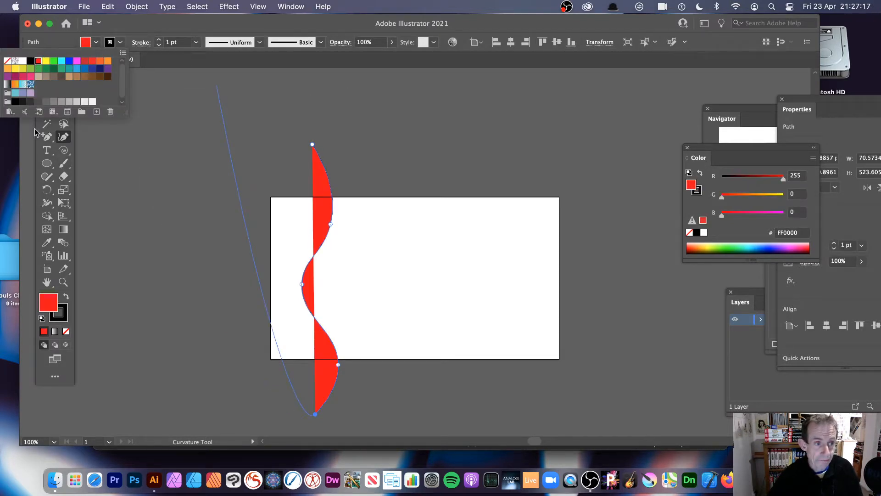
- Duplicate the red wavy shape near the artboard's right edge and fill the copy with blue 0074E7
{"action": "left_click", "coordinate": [48, 111]}
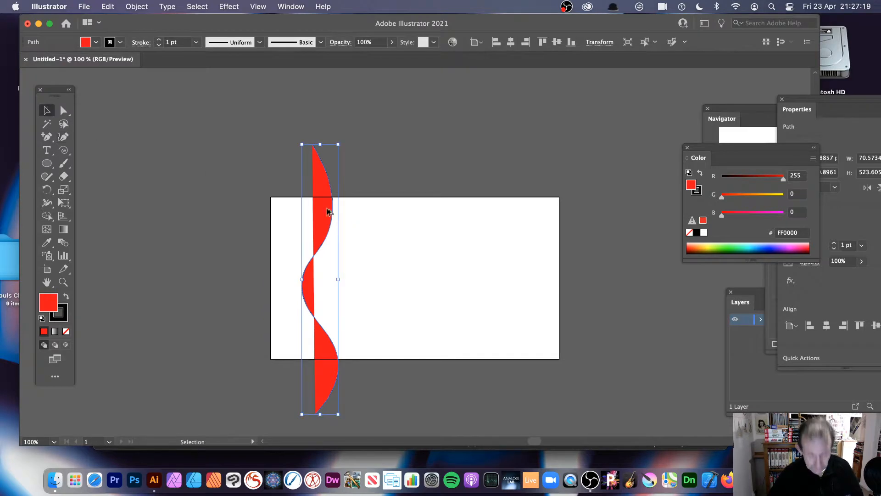
{"action": "left_click_drag", "start_coordinate": [315, 207], "coordinate": [530, 205]}
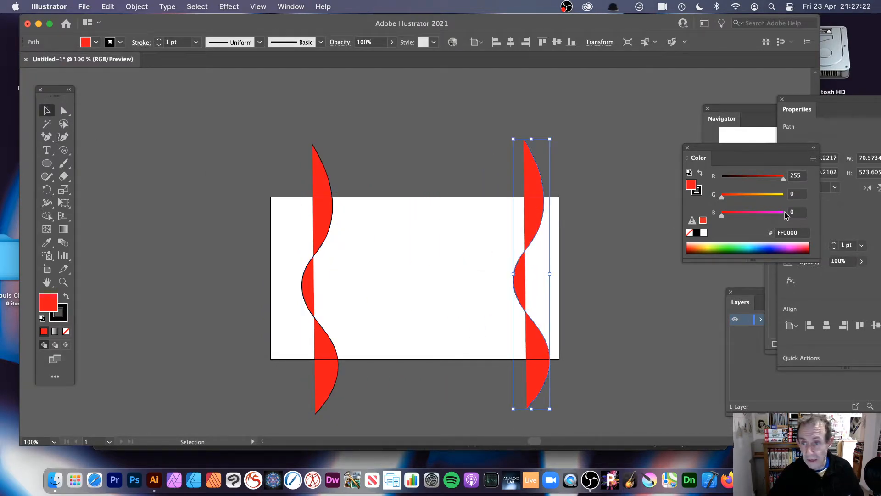
{"action": "left_click", "coordinate": [760, 244]}
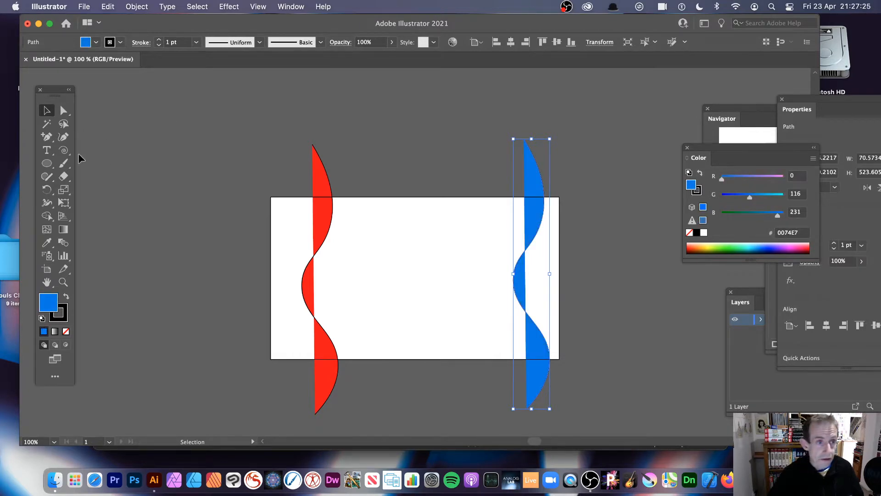
- Blend the red and blue wavy shapes, with the spacing set to 30 specified steps
{"action": "left_click", "coordinate": [64, 243]}
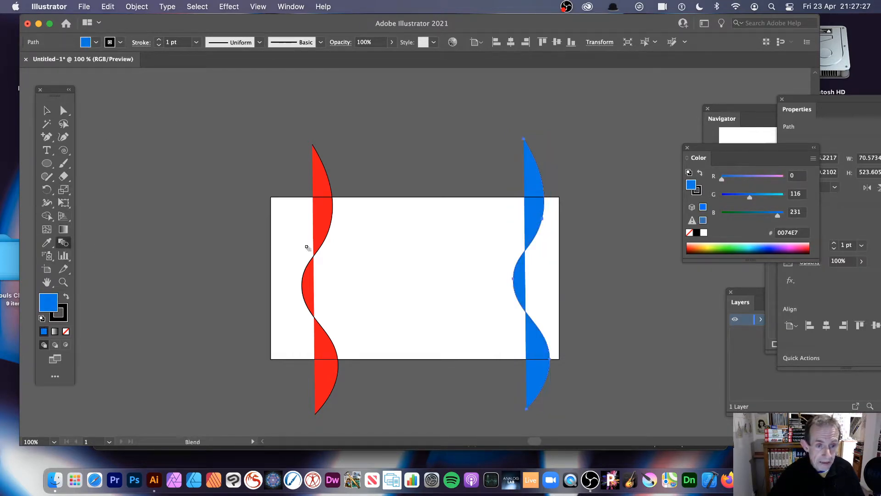
{"action": "left_click", "coordinate": [529, 234]}
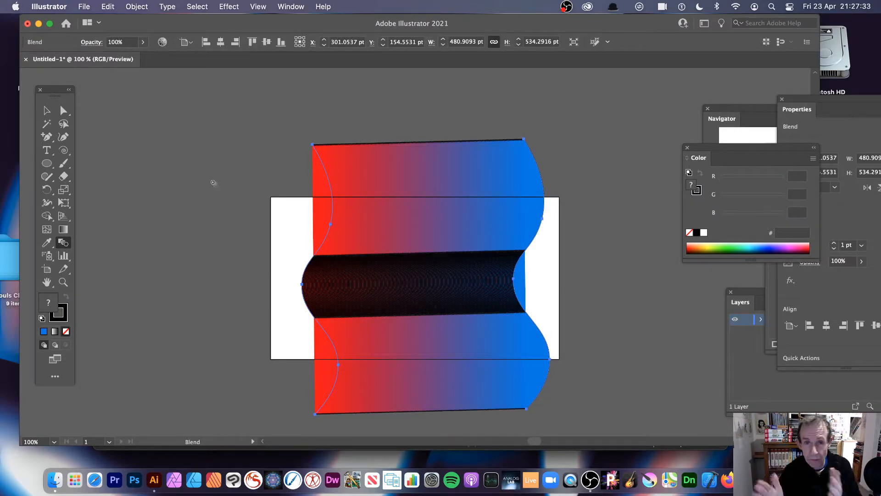
{"action": "double_click", "coordinate": [63, 243]}
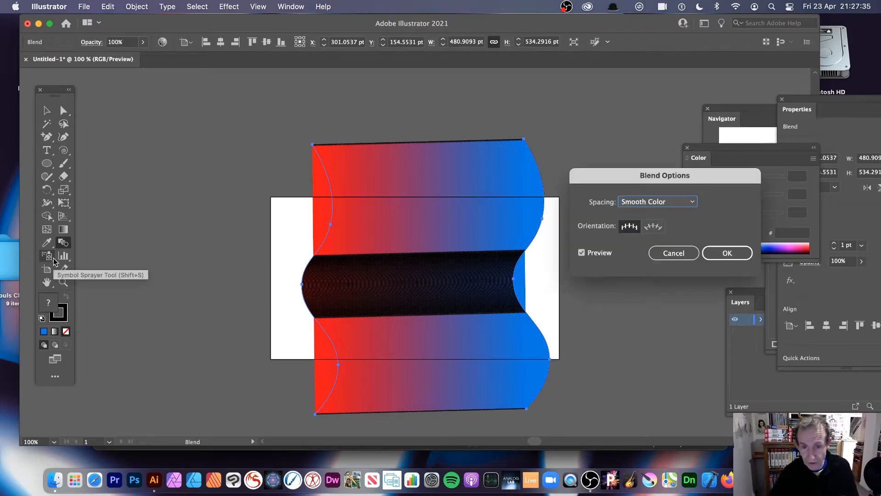
{"action": "left_click_drag", "start_coordinate": [552, 173], "coordinate": [508, 164]}
{"action": "left_click", "coordinate": [513, 190]}
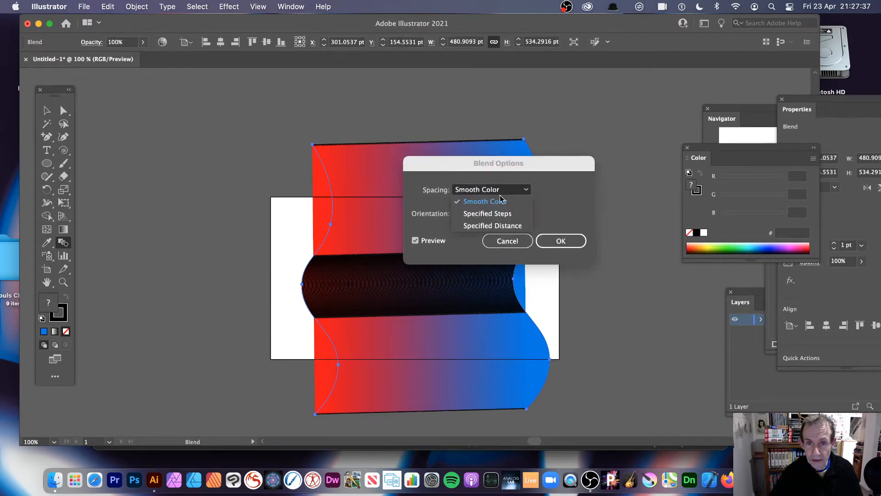
{"action": "left_click", "coordinate": [491, 214]}
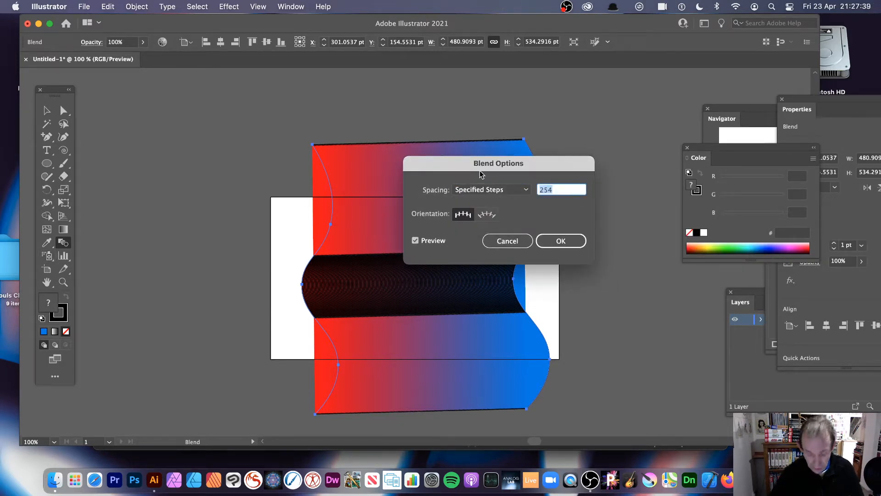
{"action": "key", "text": "Tab"}
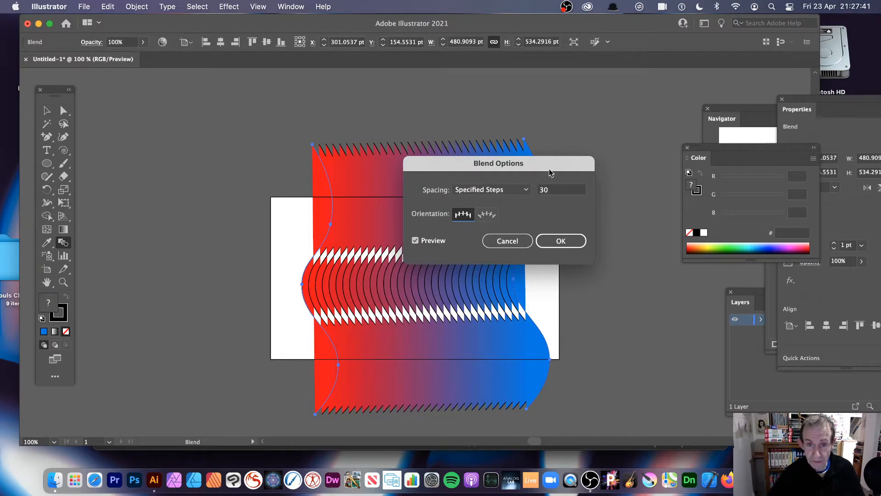
{"action": "left_click_drag", "start_coordinate": [486, 171], "coordinate": [644, 159]}
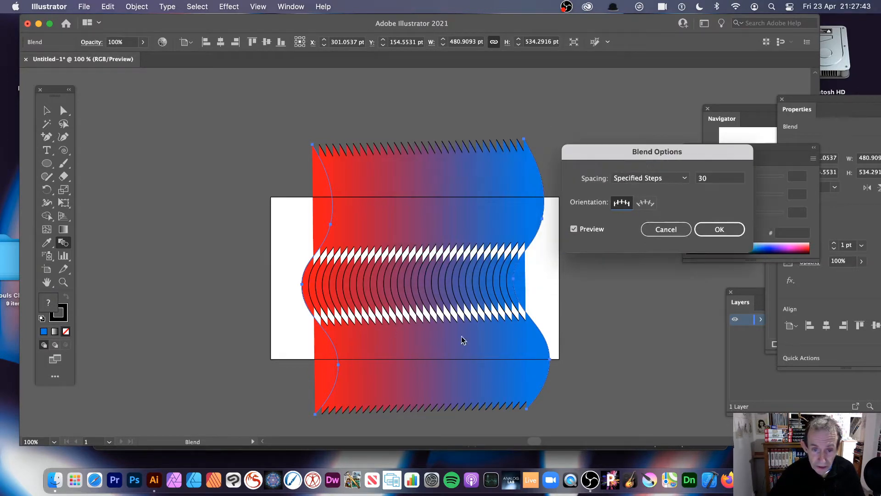
{"action": "left_click", "coordinate": [719, 230]}
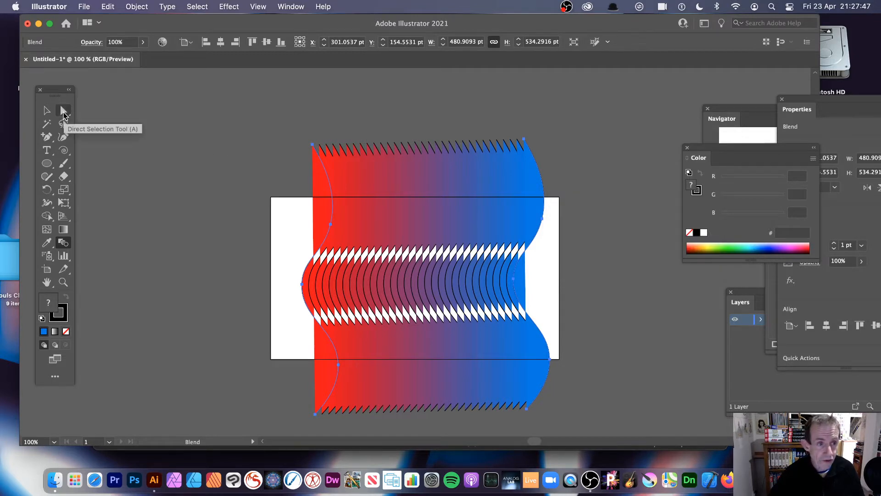
- Reshape the blend's red path by moving its upper and lower bulge anchor points out to the artboard's left edge
{"action": "left_click", "coordinate": [64, 113]}
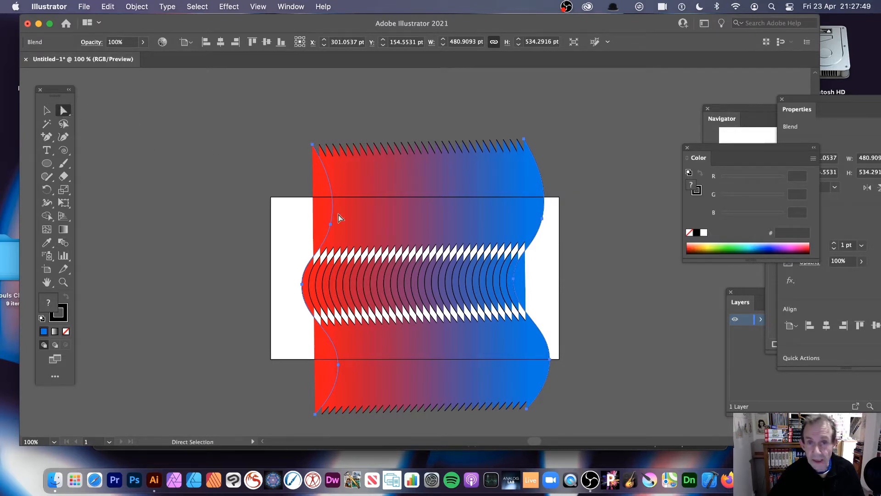
{"action": "left_click_drag", "start_coordinate": [330, 225], "coordinate": [271, 208]}
{"action": "left_click_drag", "start_coordinate": [338, 364], "coordinate": [271, 362]}
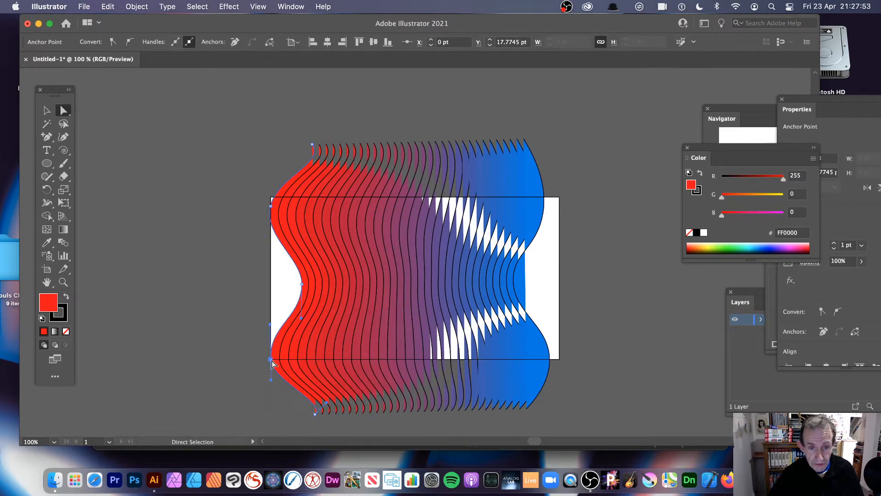
- Reshape the blend's blue path by pulling its upper bulge and middle anchors inward and its lower end far out to the right
{"action": "left_click", "coordinate": [544, 193]}
{"action": "left_click_drag", "start_coordinate": [549, 191], "coordinate": [517, 160]}
{"action": "left_click_drag", "start_coordinate": [542, 219], "coordinate": [453, 222]}
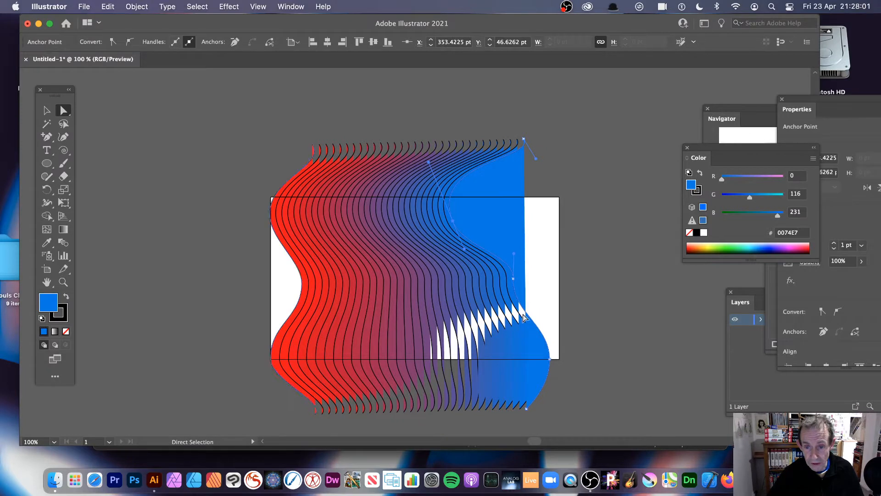
{"action": "left_click_drag", "start_coordinate": [514, 279], "coordinate": [487, 287]}
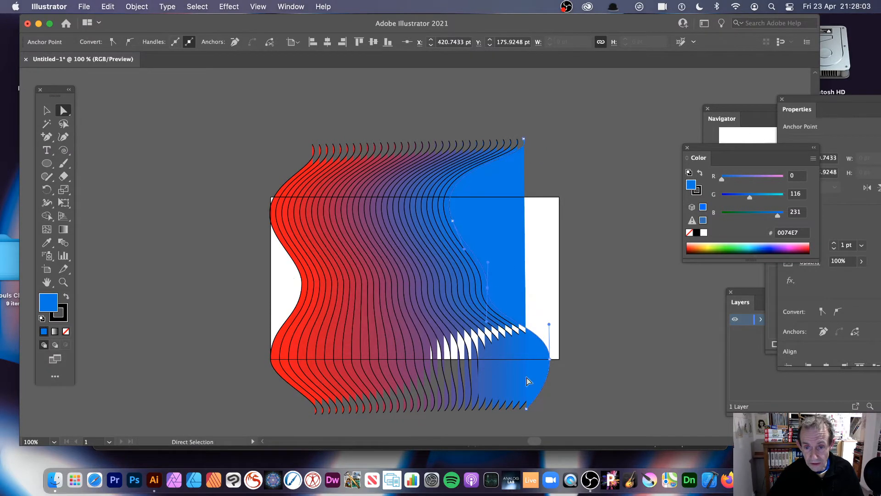
{"action": "left_click_drag", "start_coordinate": [522, 406], "coordinate": [645, 418]}
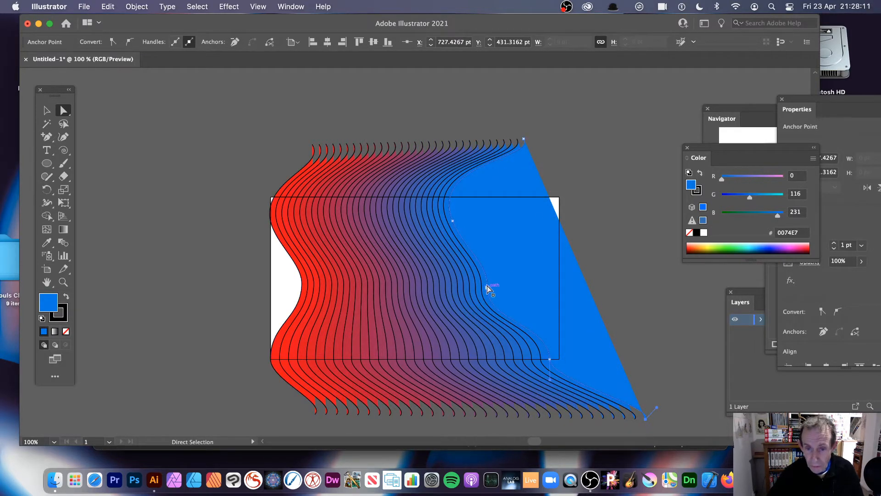
{"action": "left_click_drag", "start_coordinate": [486, 285], "coordinate": [503, 279]}
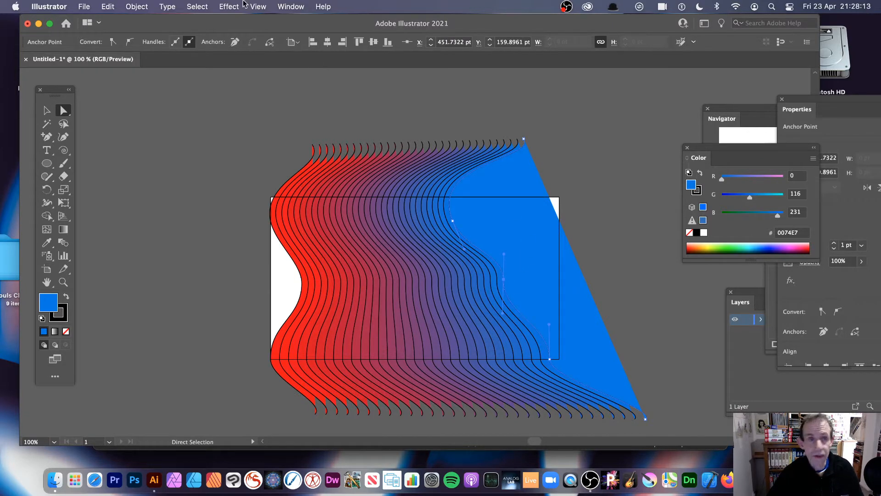
- Scale the whole blend down to about 611 by 468 pt and move it up and left over the artboard
{"action": "left_click", "coordinate": [46, 110]}
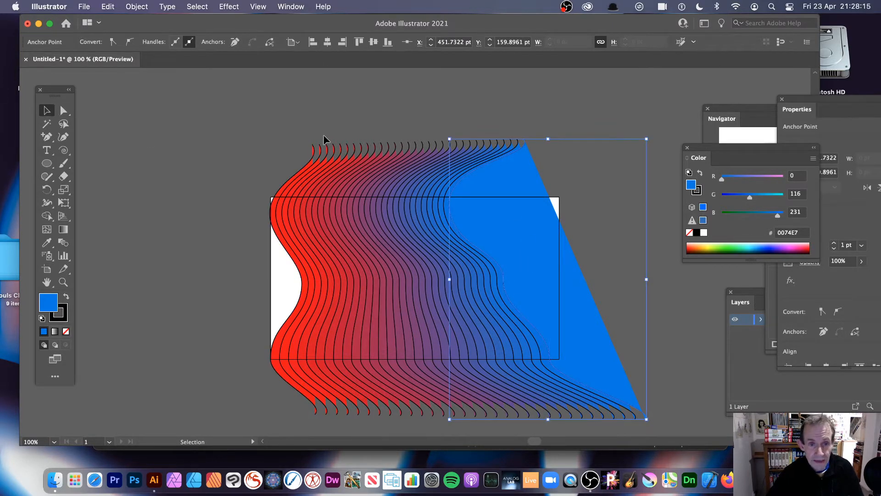
{"action": "left_click", "coordinate": [260, 132]}
{"action": "left_click", "coordinate": [345, 189]}
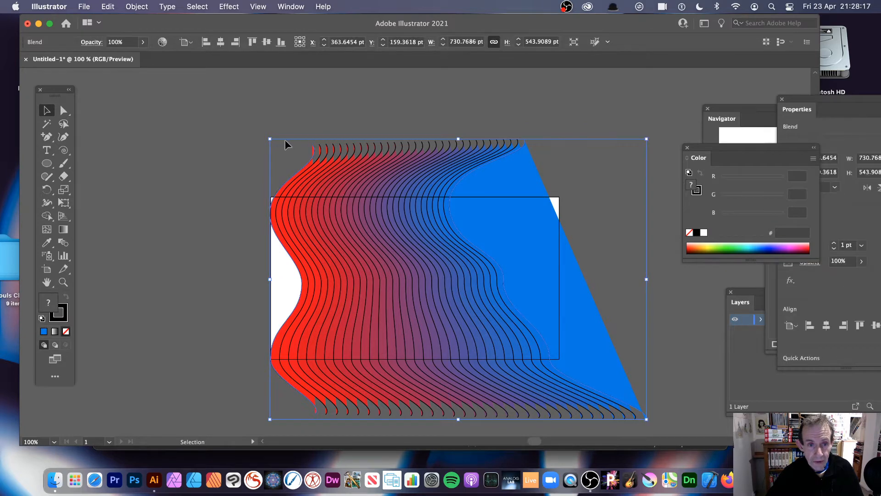
{"action": "left_click_drag", "start_coordinate": [270, 140], "coordinate": [332, 178]}
{"action": "left_click_drag", "start_coordinate": [443, 276], "coordinate": [365, 211]}
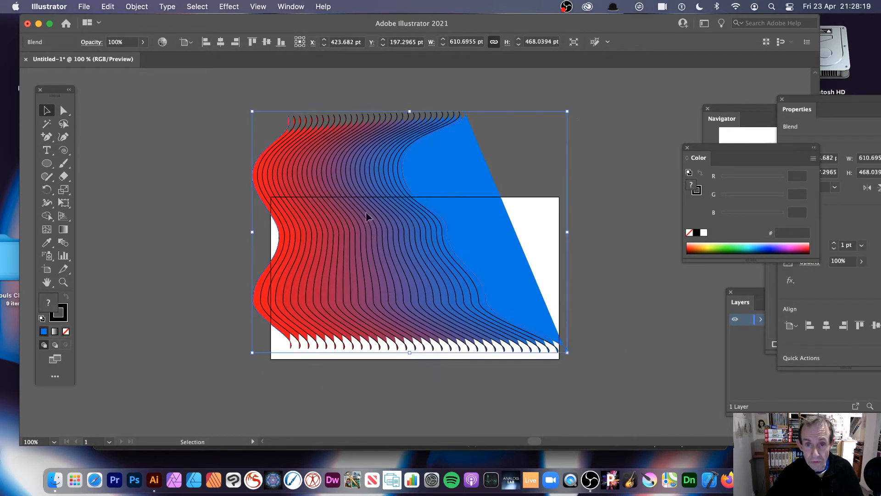
- Try rotating the blend and duplicating it into overlapping copies, and undo the copies and the rotation
{"action": "left_click_drag", "start_coordinate": [572, 108], "coordinate": [412, 161]}
{"action": "left_click_drag", "start_coordinate": [423, 284], "coordinate": [472, 176]}
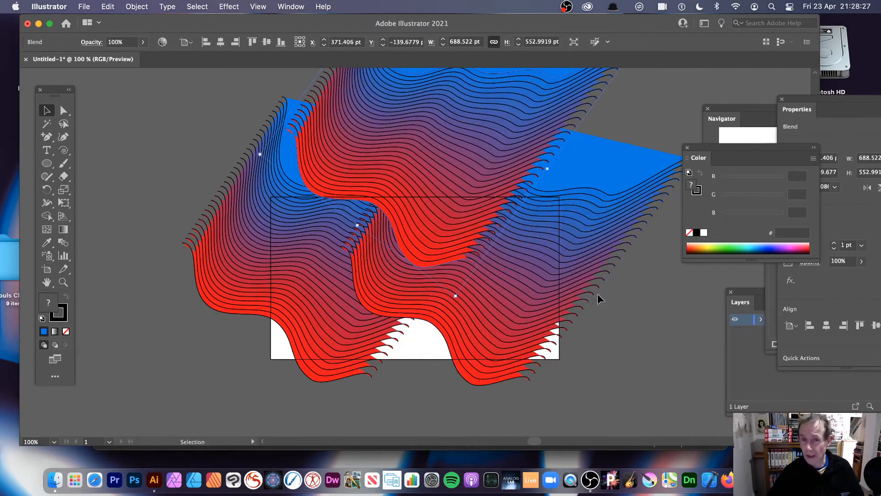
{"action": "key", "text": "super+z"}
{"action": "key", "text": "super+z"}
{"action": "key", "text": "super+z"}
{"action": "key", "text": "super+z"}
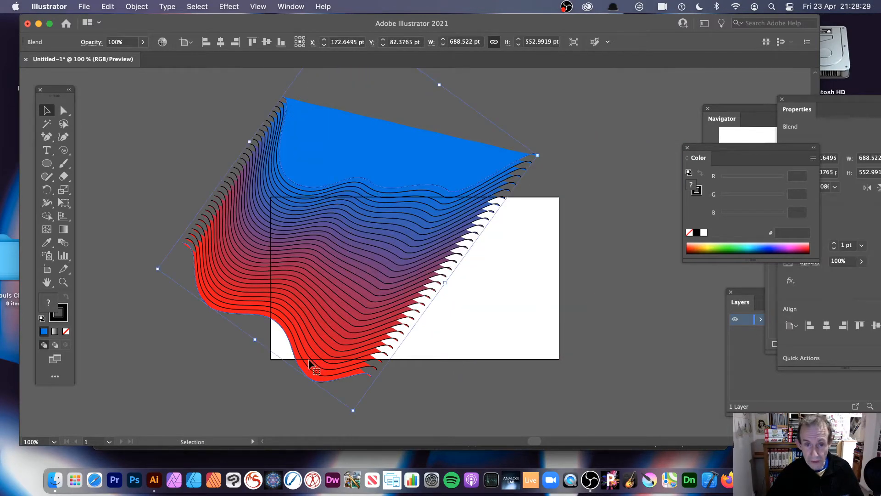
{"action": "key", "text": "super+z"}
{"action": "key", "text": "super+z"}
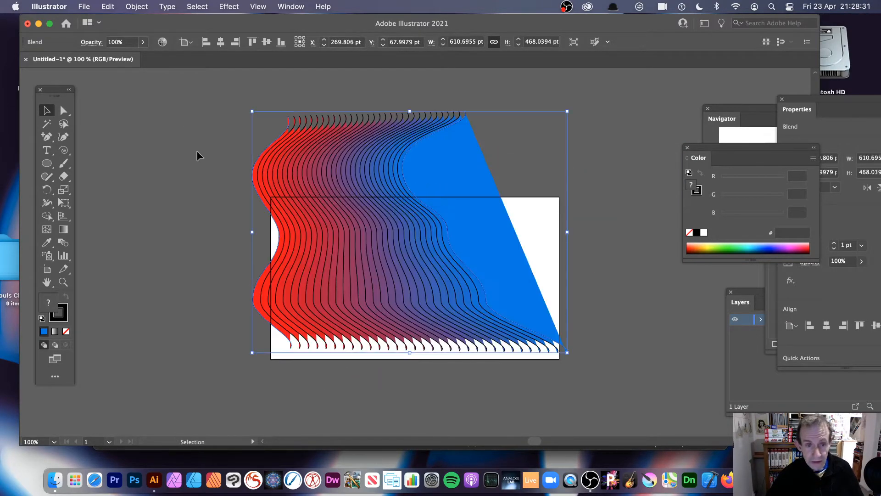
- Apply an envelope distortion mesh with 4 rows and 4 columns to the blend
{"action": "left_click", "coordinate": [132, 7]}
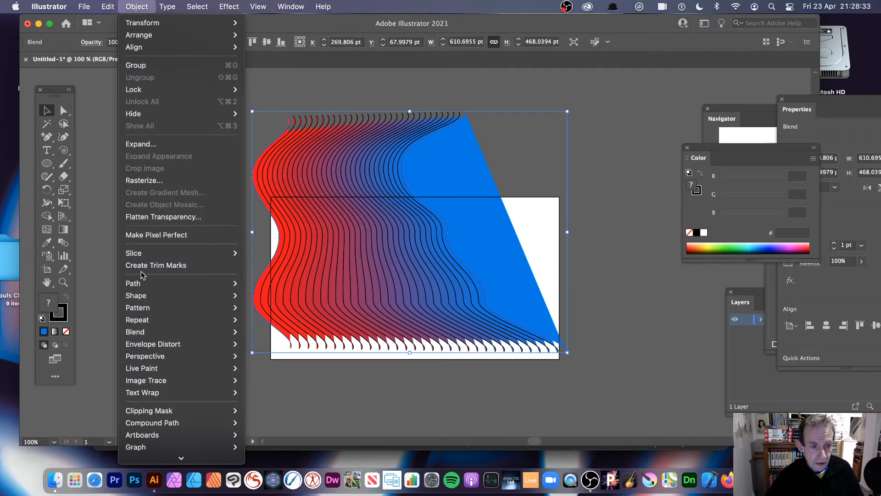
{"action": "mouse_move", "coordinate": [193, 344]}
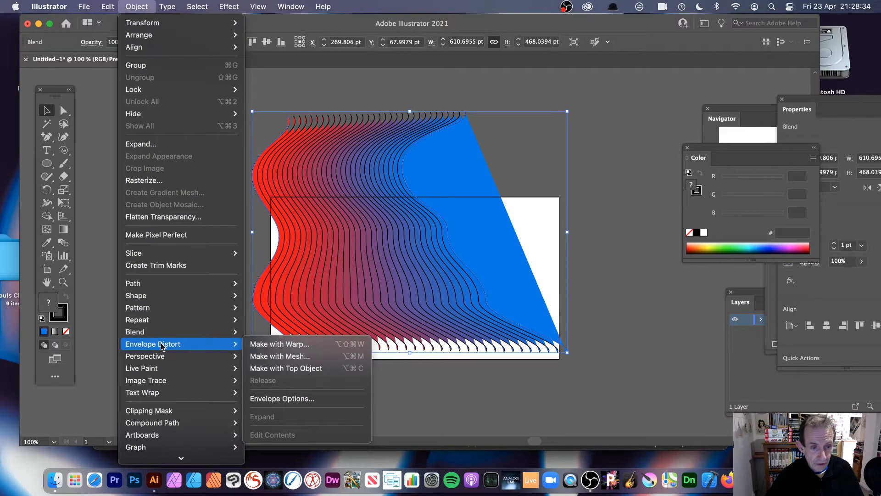
{"action": "left_click", "coordinate": [308, 356]}
{"action": "left_click_drag", "start_coordinate": [481, 178], "coordinate": [403, 159]}
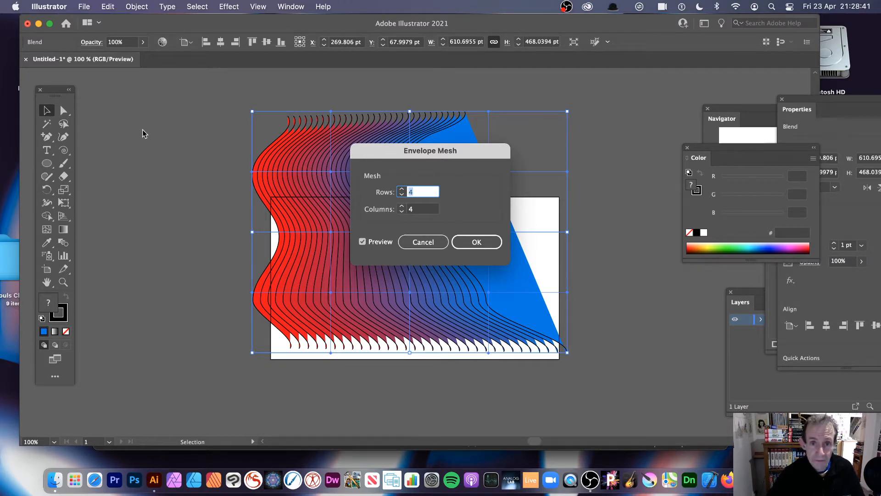
{"action": "left_click", "coordinate": [481, 242]}
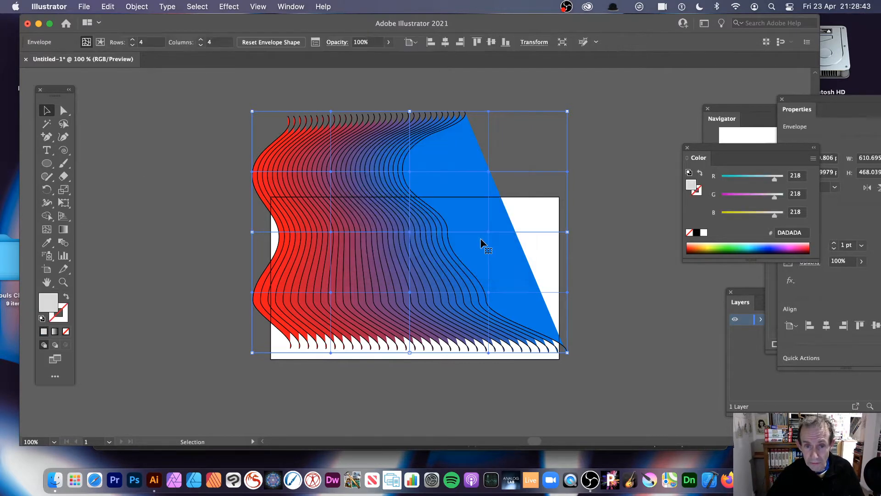
- Distort the envelope mesh by pulling its upper-left inner point up and left, the upper middle point far right, and the centre point down
{"action": "left_click", "coordinate": [63, 111]}
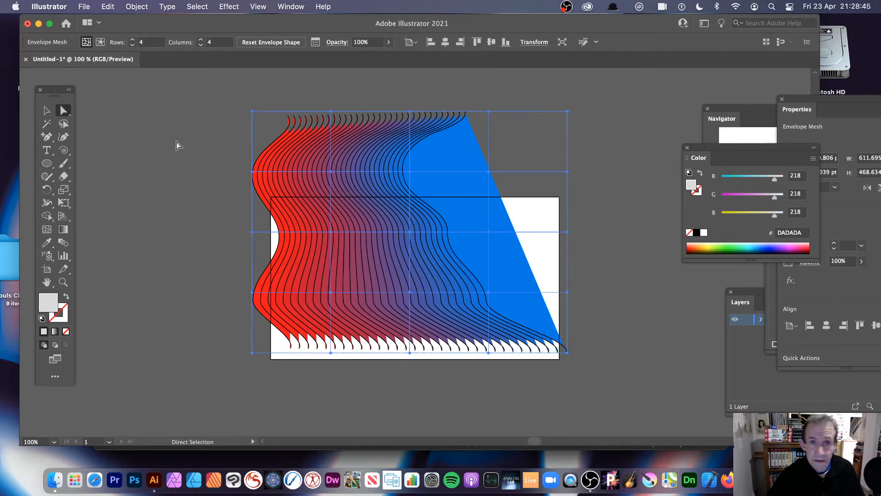
{"action": "left_click_drag", "start_coordinate": [331, 172], "coordinate": [313, 147]}
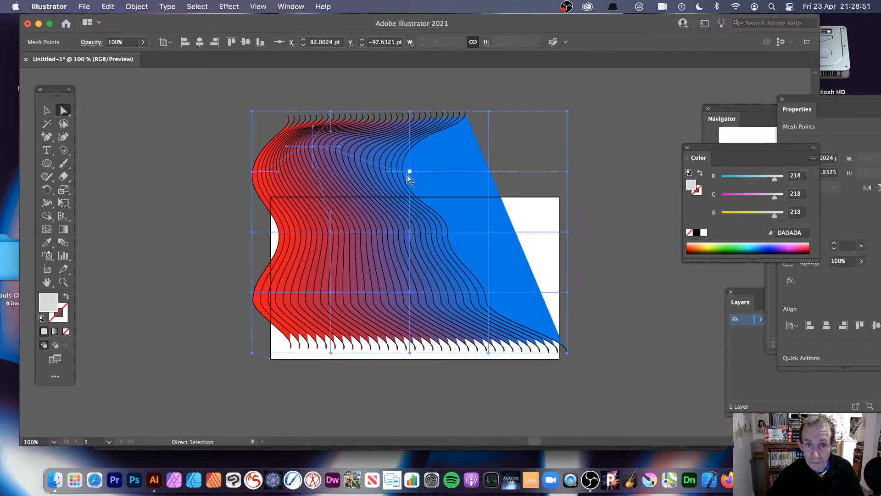
{"action": "left_click_drag", "start_coordinate": [409, 171], "coordinate": [491, 183]}
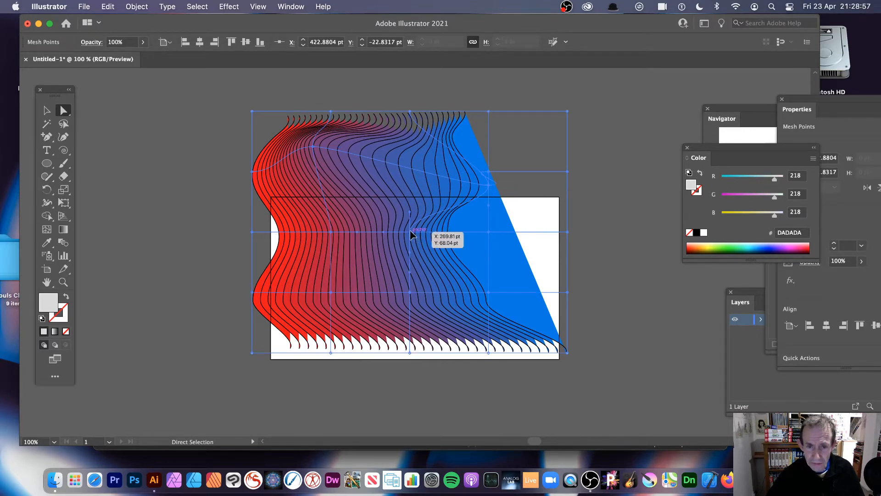
{"action": "left_click_drag", "start_coordinate": [411, 232], "coordinate": [400, 274]}
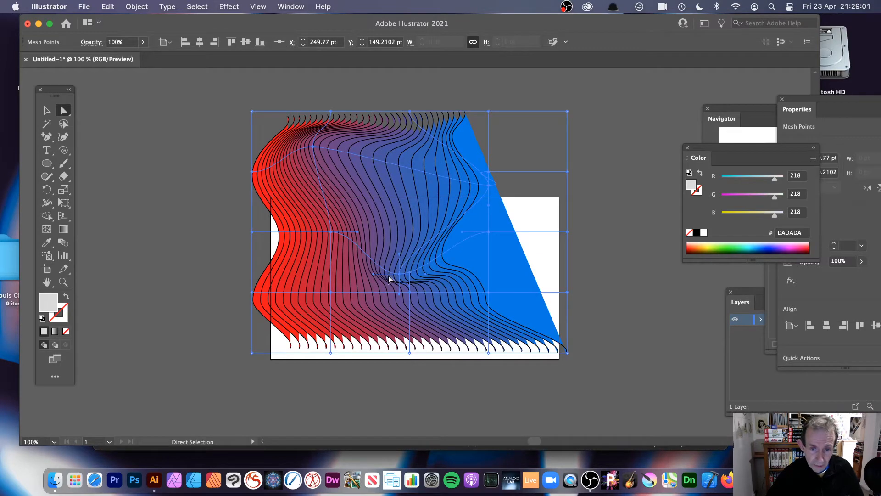
- Pull the envelope's lower-right corner and two bottom-edge mesh points below the artboard, shifting the one near the left toward the middle
{"action": "left_click_drag", "start_coordinate": [567, 353], "coordinate": [550, 399]}
{"action": "left_click_drag", "start_coordinate": [330, 353], "coordinate": [415, 404]}
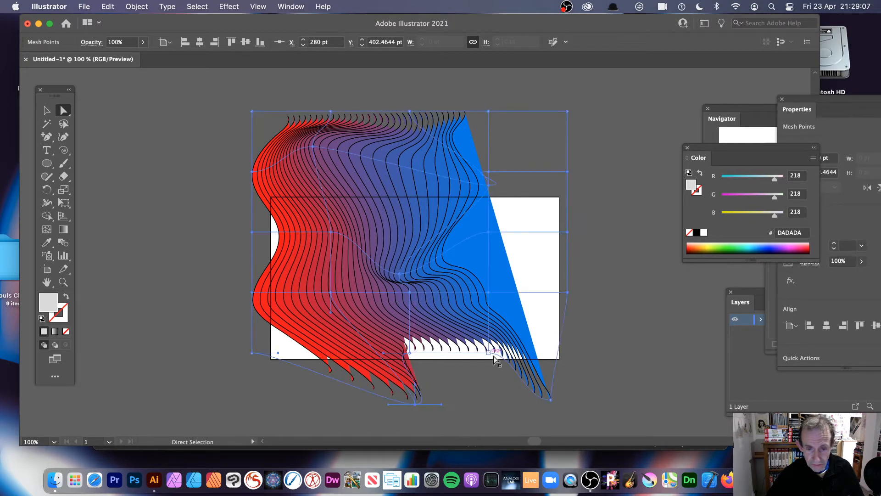
{"action": "left_click_drag", "start_coordinate": [494, 357], "coordinate": [492, 394]}
- Nudge the mesh's left middle point right and up, the upper-left point slightly left, and the upper-right point up and left
{"action": "left_click_drag", "start_coordinate": [332, 233], "coordinate": [360, 219]}
{"action": "mouse_move", "coordinate": [312, 146]}
{"action": "left_mouse_down"}
{"action": "mouse_move", "coordinate": [291, 138]}
{"action": "mouse_move", "coordinate": [303, 150]}
{"action": "left_mouse_up"}
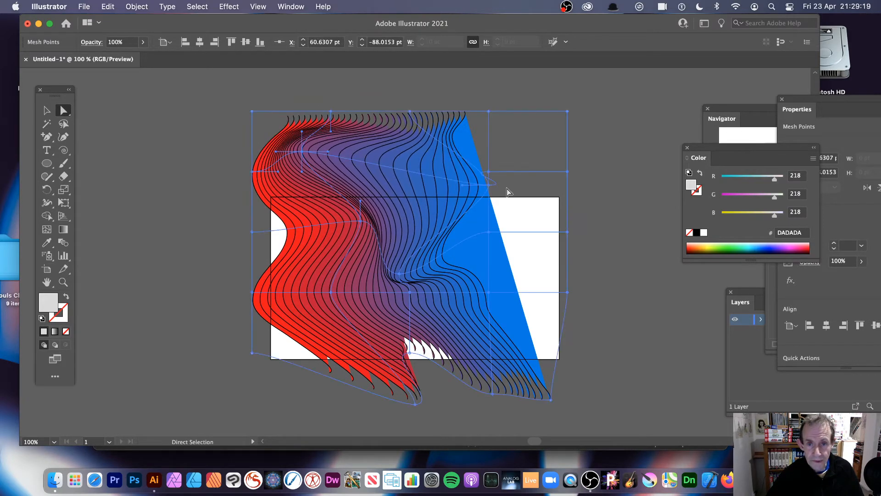
{"action": "left_click_drag", "start_coordinate": [489, 171], "coordinate": [459, 153]}
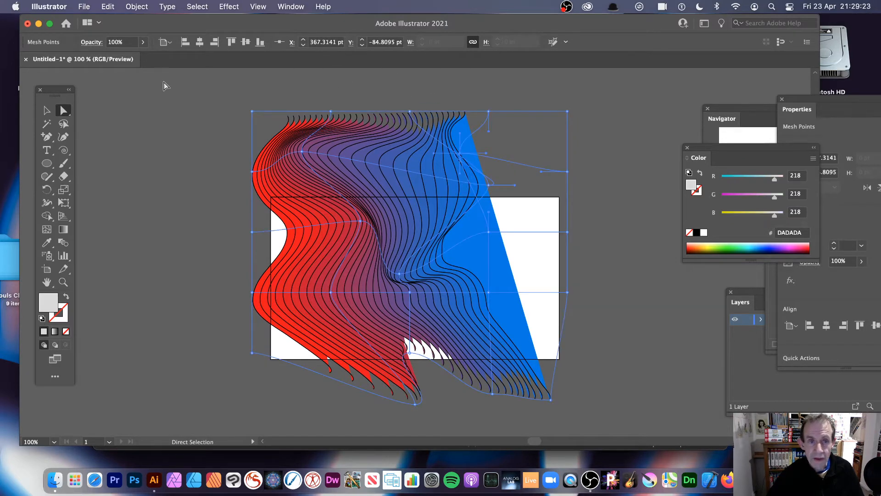
- Select the whole envelope mesh and expand it with the Object and Fill options
{"action": "left_click", "coordinate": [46, 110]}
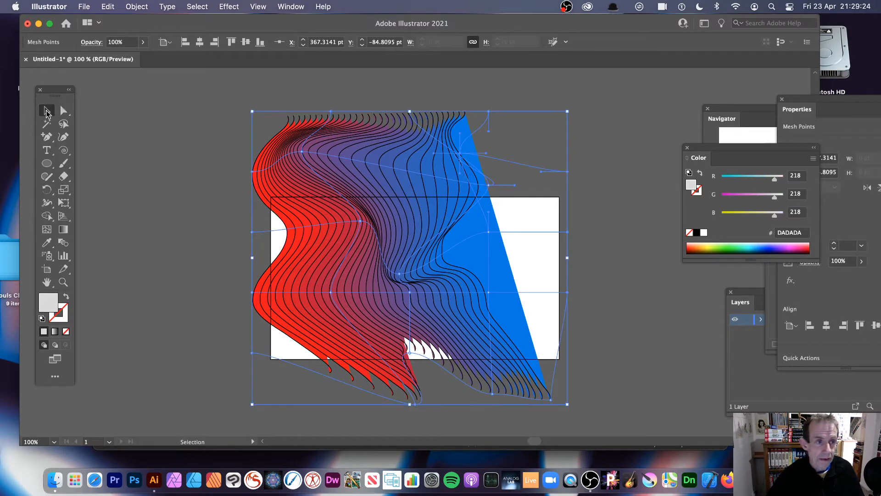
{"action": "left_click", "coordinate": [186, 138]}
{"action": "left_click", "coordinate": [386, 183]}
{"action": "mouse_move", "coordinate": [252, 112]}
{"action": "left_mouse_down"}
{"action": "mouse_move", "coordinate": [313, 163]}
{"action": "mouse_move", "coordinate": [252, 111]}
{"action": "left_mouse_up"}
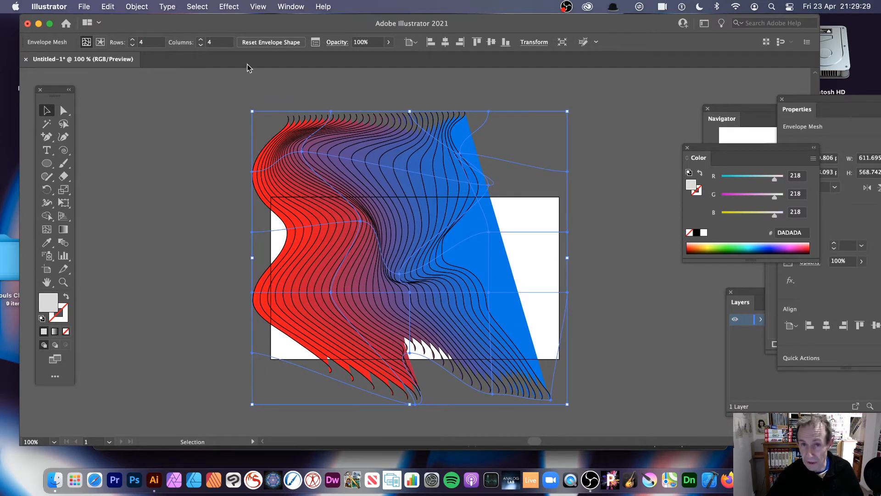
{"action": "left_click", "coordinate": [137, 6]}
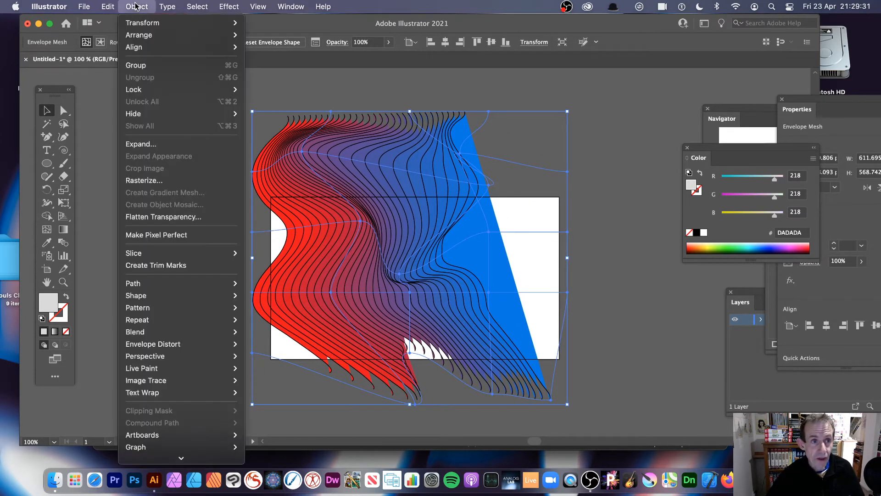
{"action": "mouse_move", "coordinate": [189, 321]}
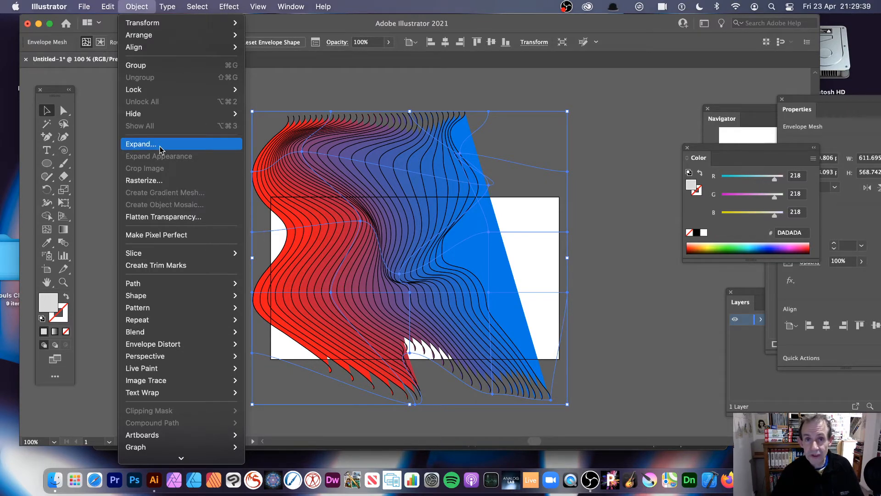
{"action": "mouse_move", "coordinate": [291, 7]}
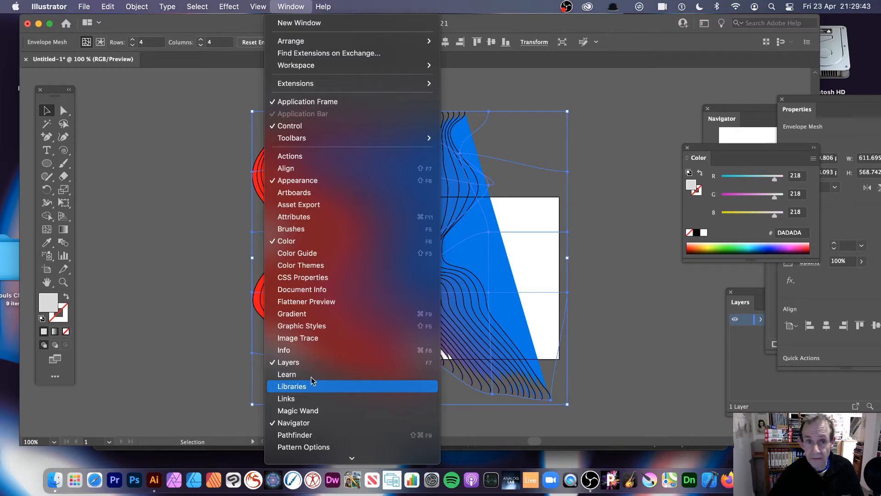
{"action": "mouse_move", "coordinate": [136, 7]}
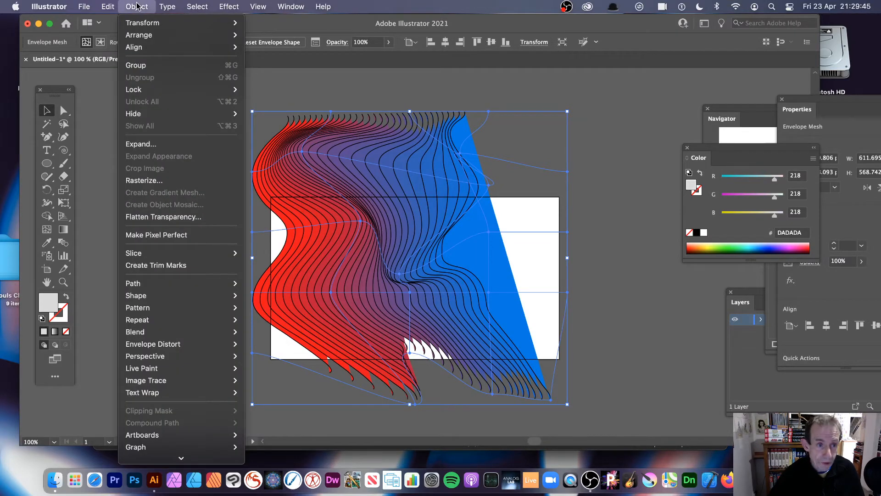
{"action": "left_click", "coordinate": [148, 146]}
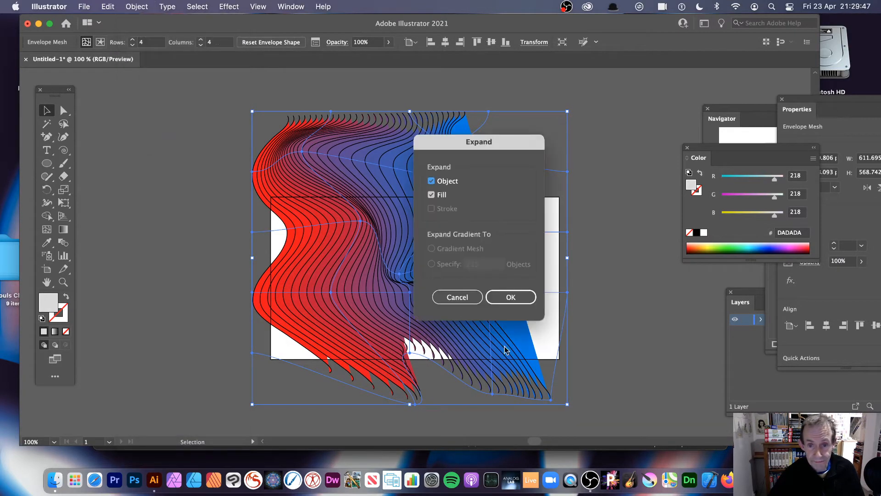
{"action": "left_click", "coordinate": [520, 297]}
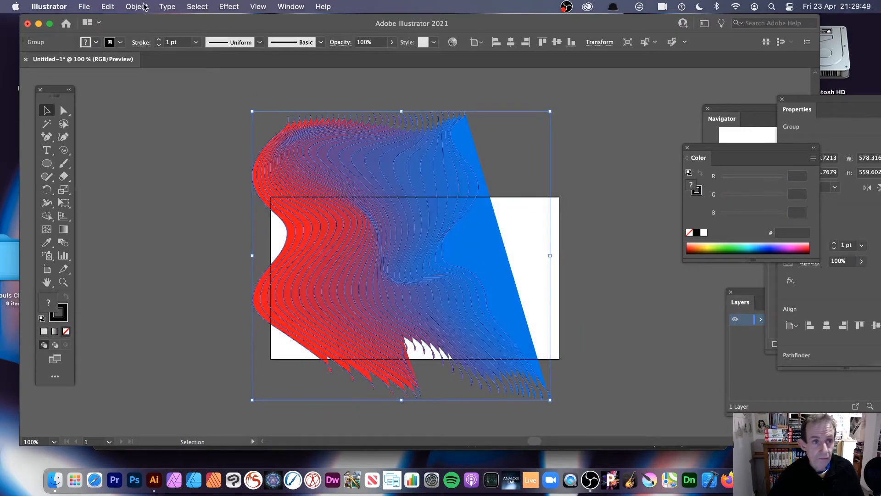
- Expand the resulting group again with the Fill and Stroke options to turn its lines into shapes
{"action": "left_click", "coordinate": [144, 7]}
{"action": "left_click", "coordinate": [153, 145]}
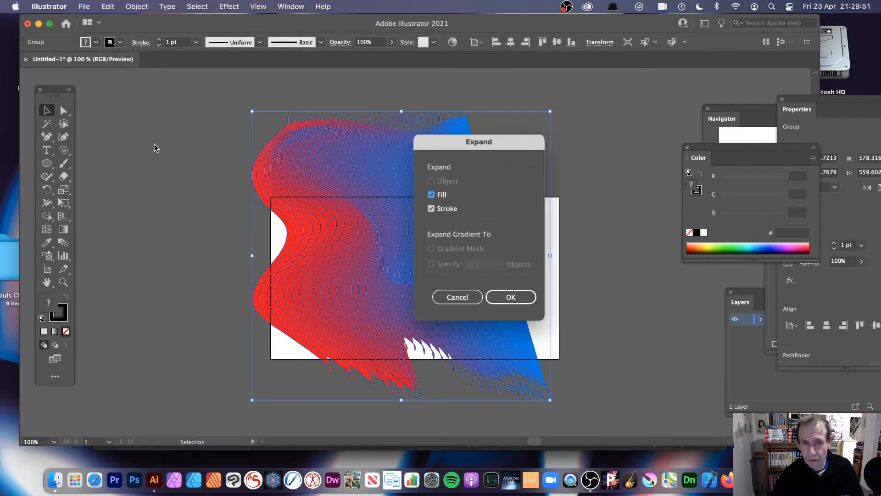
{"action": "left_click", "coordinate": [509, 297]}
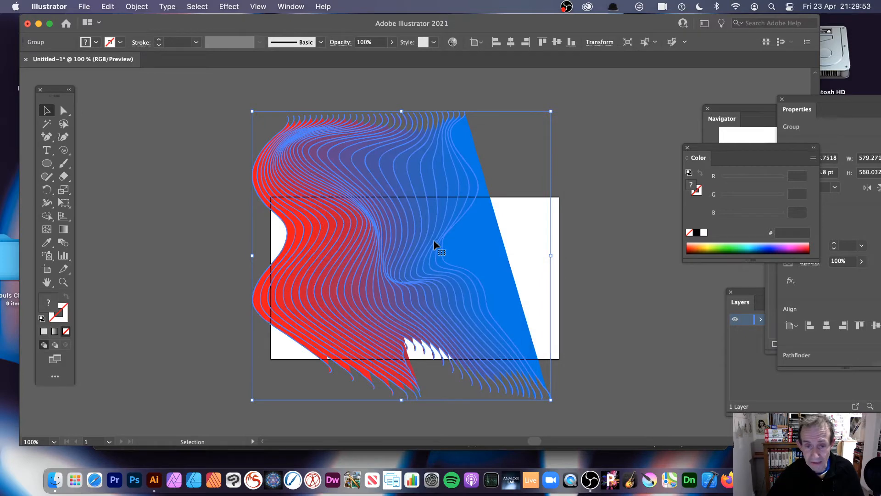
- Scale the expanded group down from its upper-left corner to about 449 by 468 pt
{"action": "left_click", "coordinate": [218, 114]}
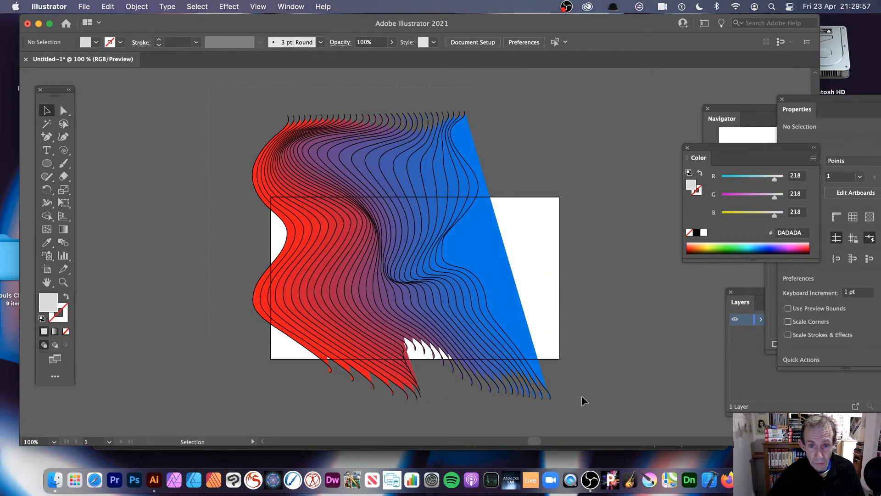
{"action": "left_click", "coordinate": [368, 240]}
{"action": "left_click_drag", "start_coordinate": [252, 112], "coordinate": [320, 158]}
{"action": "left_click", "coordinate": [127, 9]}
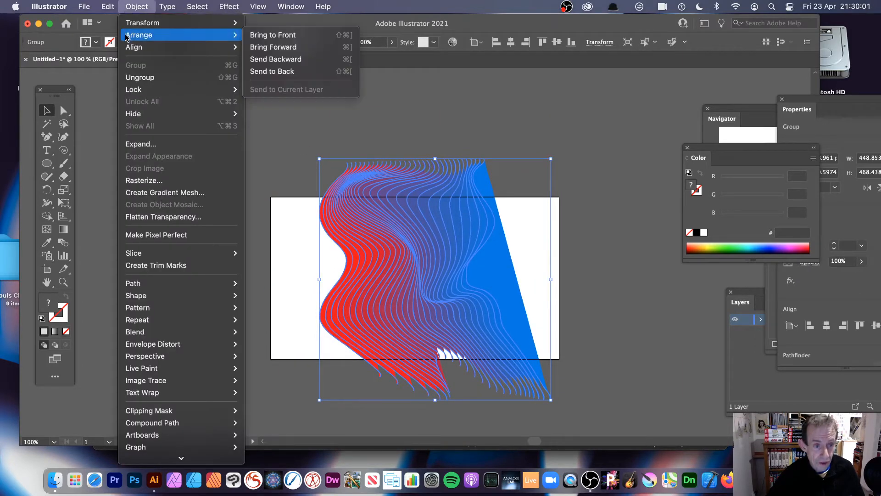
{"action": "mouse_move", "coordinate": [106, 11]}
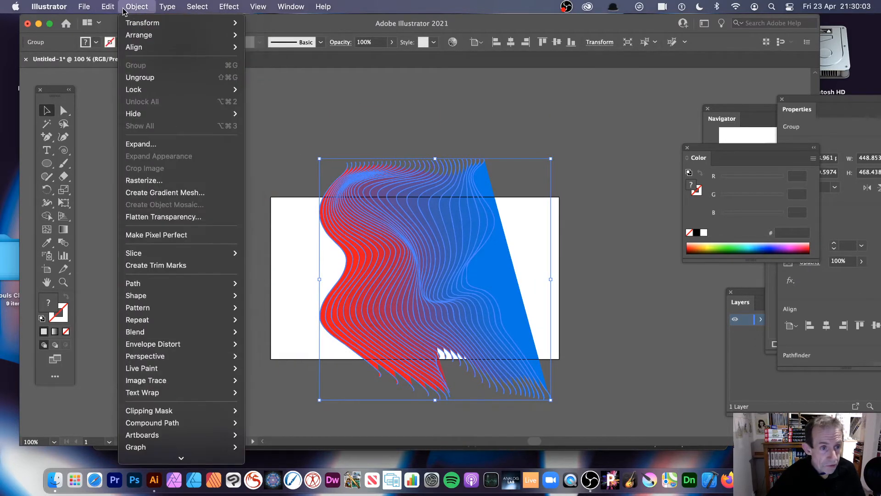
{"action": "mouse_move", "coordinate": [137, 23]}
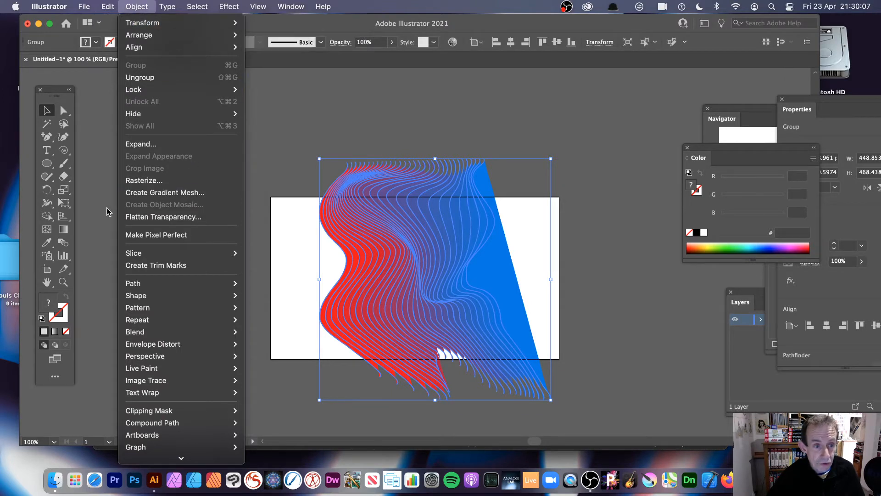
{"action": "left_click", "coordinate": [117, 335]}
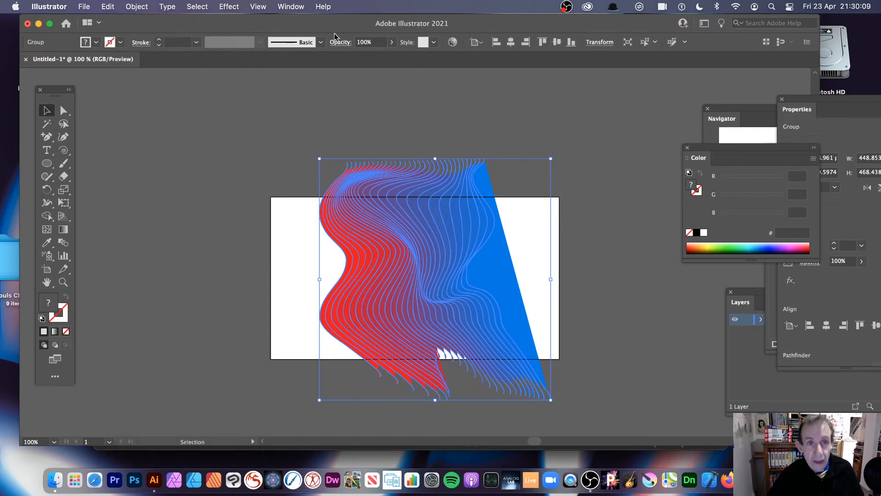
- Apply a Free Distort effect that pulls the group's upper-left corner far to the right and its upper-right corner outward
{"action": "left_click", "coordinate": [230, 7]}
{"action": "mouse_move", "coordinate": [280, 120]}
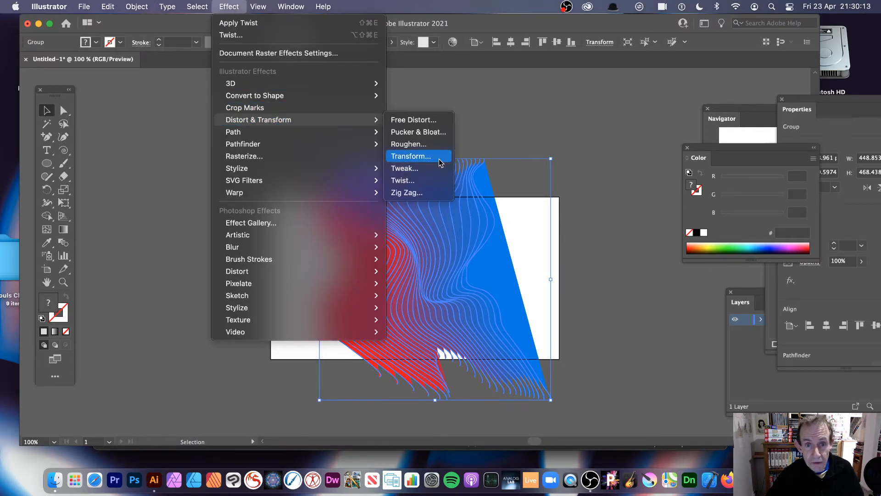
{"action": "left_click", "coordinate": [418, 120]}
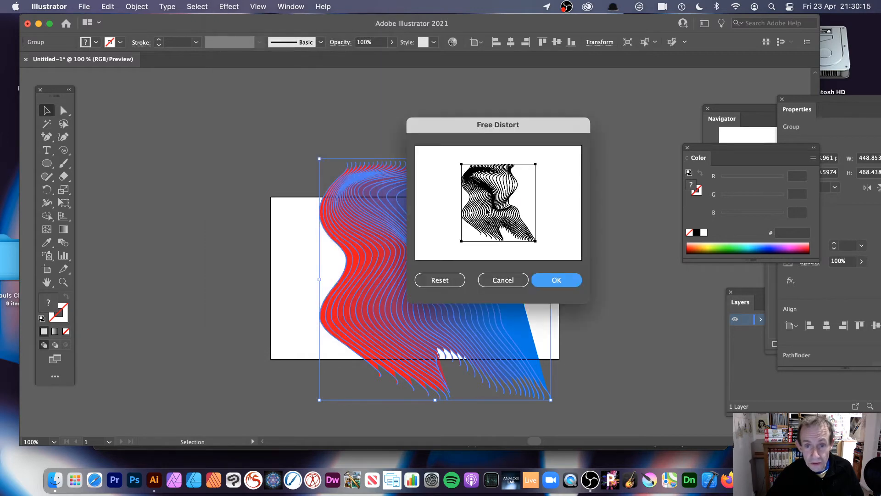
{"action": "left_click_drag", "start_coordinate": [462, 165], "coordinate": [471, 162]}
{"action": "left_click_drag", "start_coordinate": [500, 168], "coordinate": [512, 169]}
{"action": "left_click", "coordinate": [559, 280]}
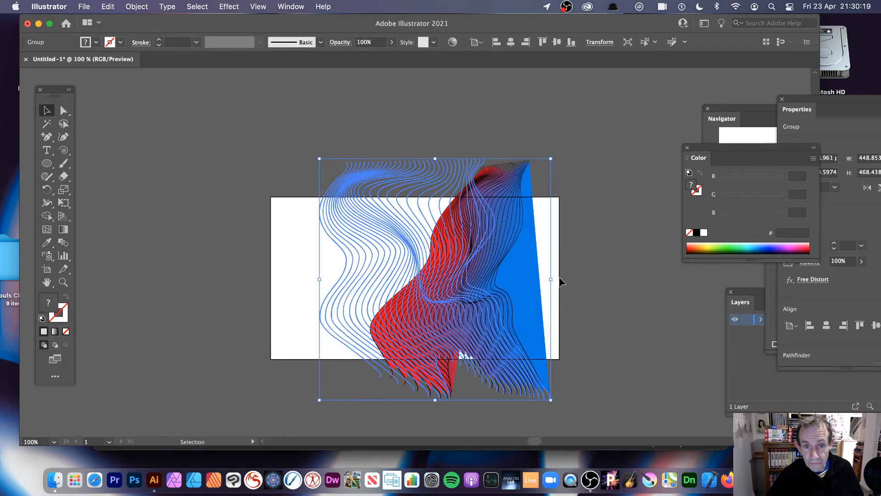
- Move the distorted group up and left over the artboard and expand its appearance
{"action": "left_click", "coordinate": [418, 130]}
{"action": "left_click_drag", "start_coordinate": [485, 230], "coordinate": [395, 207]}
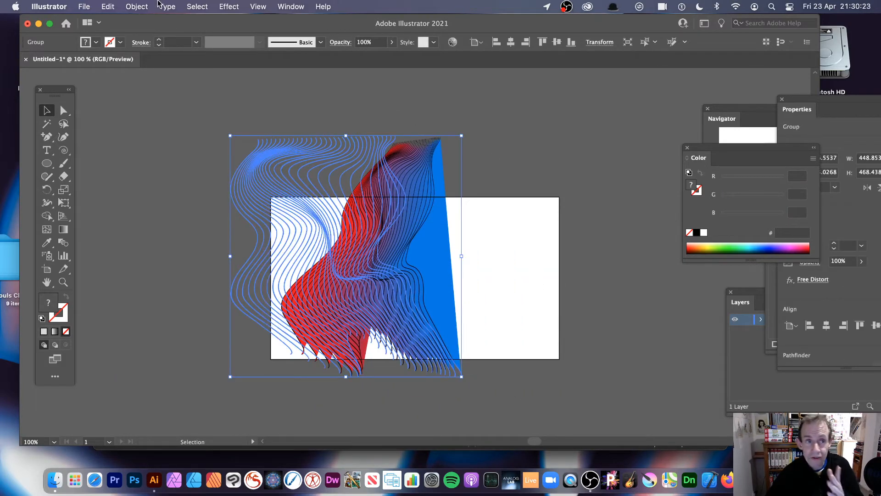
{"action": "left_click", "coordinate": [137, 6]}
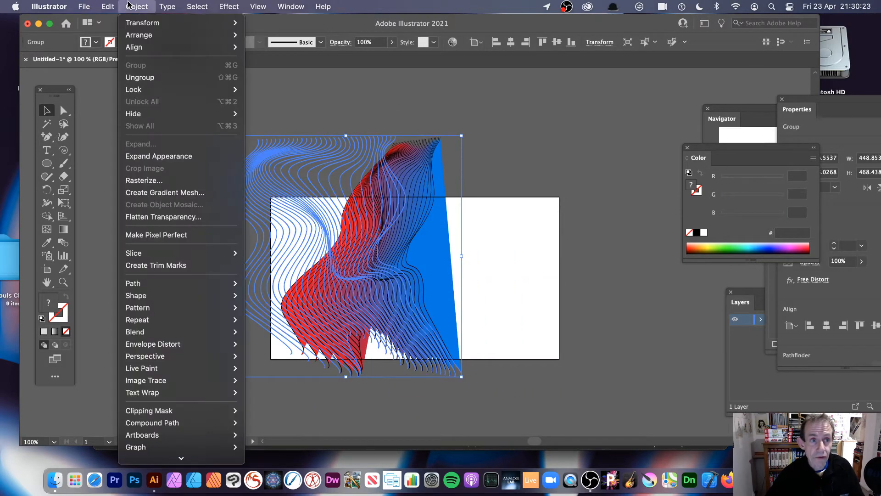
{"action": "left_click", "coordinate": [168, 156]}
{"action": "left_click", "coordinate": [507, 200]}
- Select the expanded group, rotate it about 135° clockwise, and move it up over the artboard's upper-left area
{"action": "left_click", "coordinate": [404, 229]}
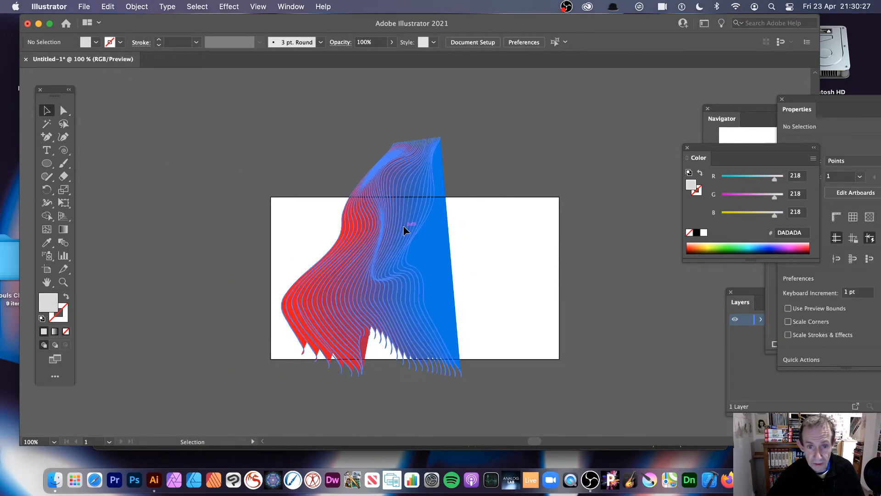
{"action": "left_click_drag", "start_coordinate": [409, 205], "coordinate": [404, 196]}
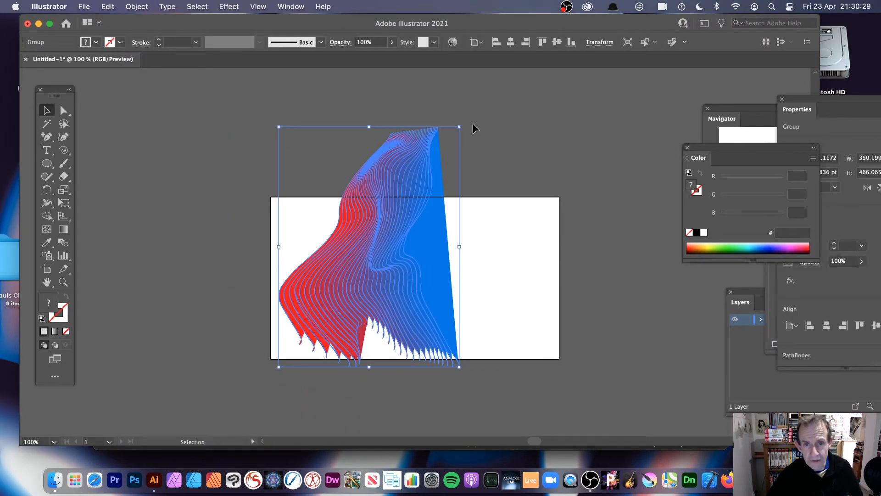
{"action": "left_click_drag", "start_coordinate": [464, 120], "coordinate": [367, 244]}
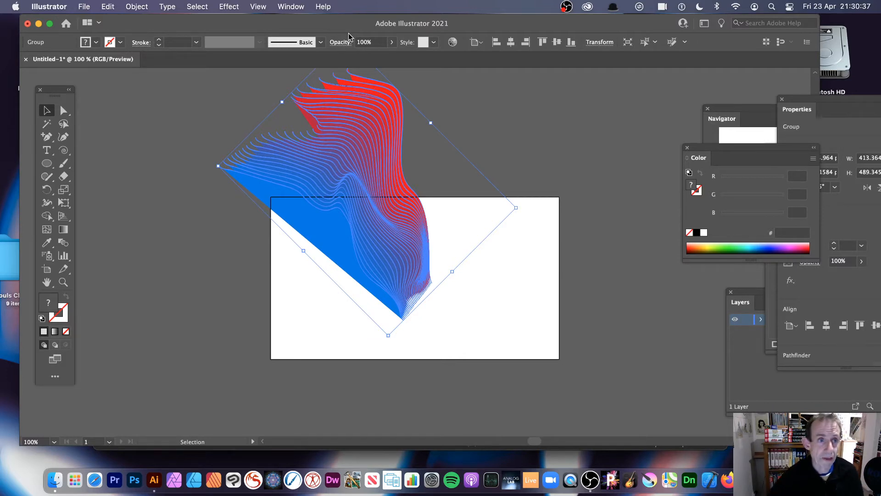
- Create a radial repeat of the group with a radius of about 247 pt and about nine copies
{"action": "left_click", "coordinate": [137, 7]}
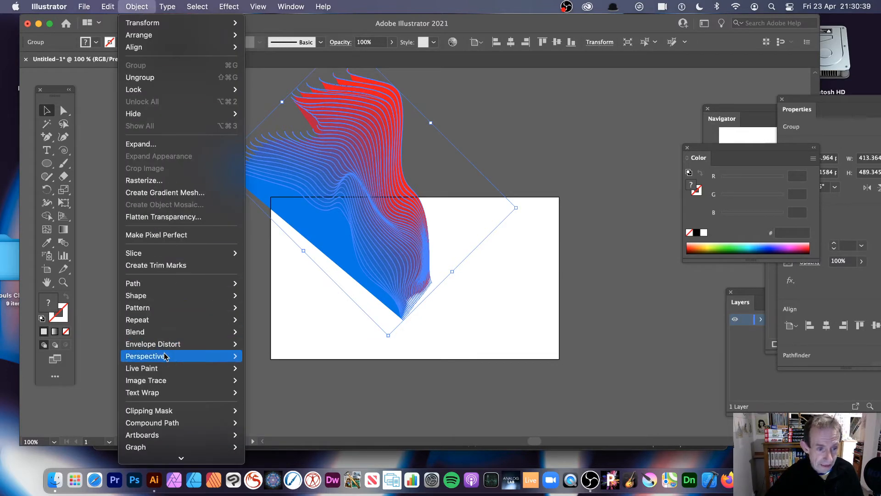
{"action": "mouse_move", "coordinate": [165, 320]}
{"action": "left_click", "coordinate": [266, 320]}
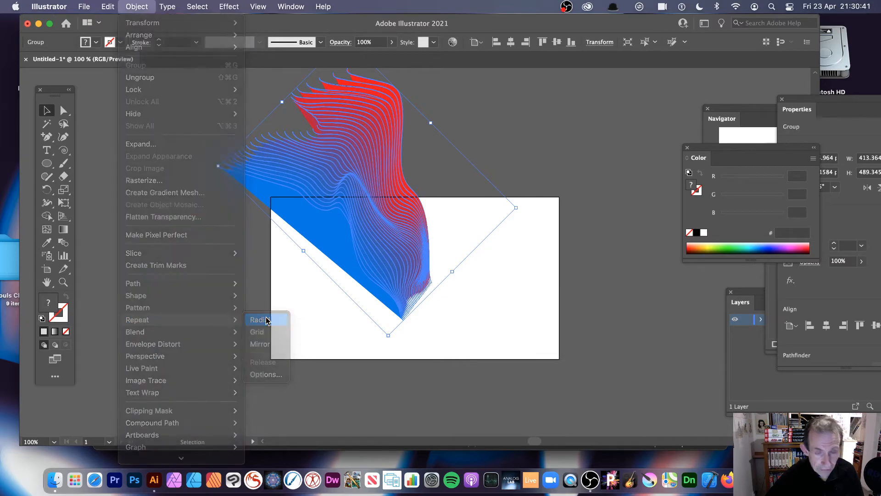
{"action": "left_click_drag", "start_coordinate": [376, 266], "coordinate": [416, 181]}
{"action": "left_click_drag", "start_coordinate": [384, 133], "coordinate": [345, 201]}
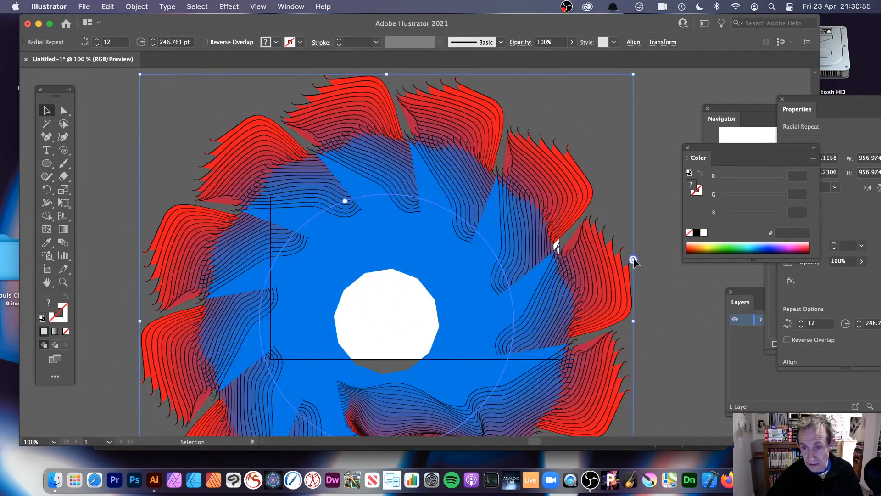
{"action": "left_click_drag", "start_coordinate": [634, 261], "coordinate": [642, 282]}
- Isolate the radial repeat's source group and stretch its upper corner up and left to about 592 by 500 pt
{"action": "double_click", "coordinate": [541, 213]}
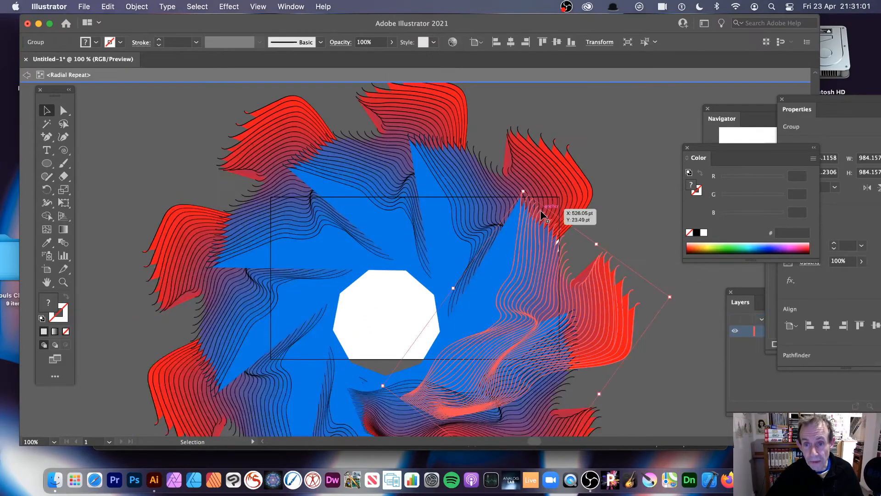
{"action": "left_click_drag", "start_coordinate": [523, 194], "coordinate": [451, 129]}
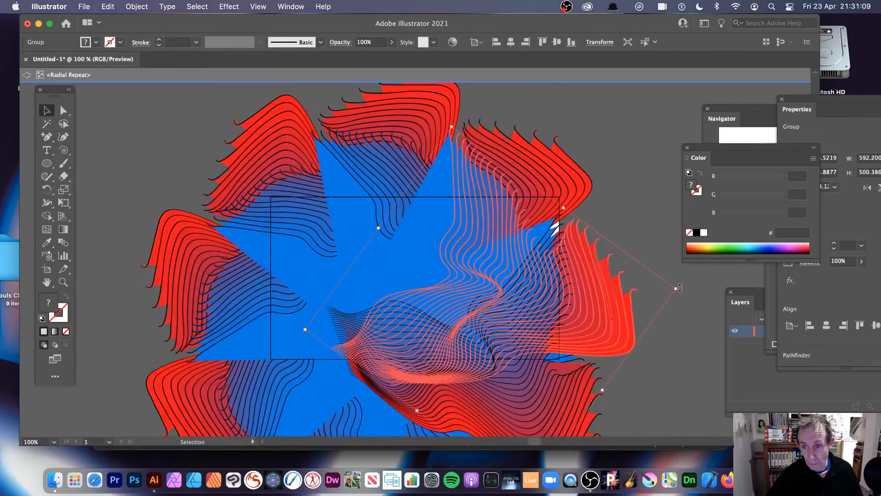
- Stretch the source group's outer corner further out to about 658 by 720 pt and exit isolation mode
{"action": "left_click_drag", "start_coordinate": [676, 288], "coordinate": [702, 100]}
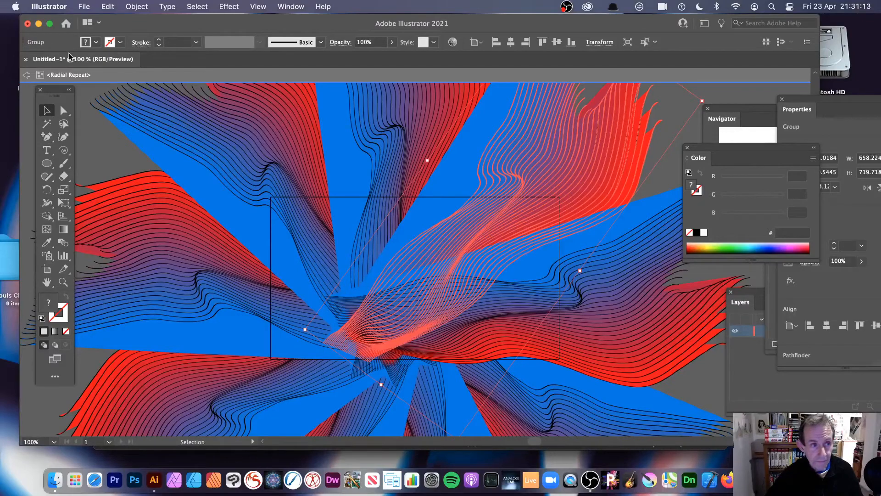
{"action": "left_click", "coordinate": [26, 75]}
{"action": "left_click", "coordinate": [27, 75]}
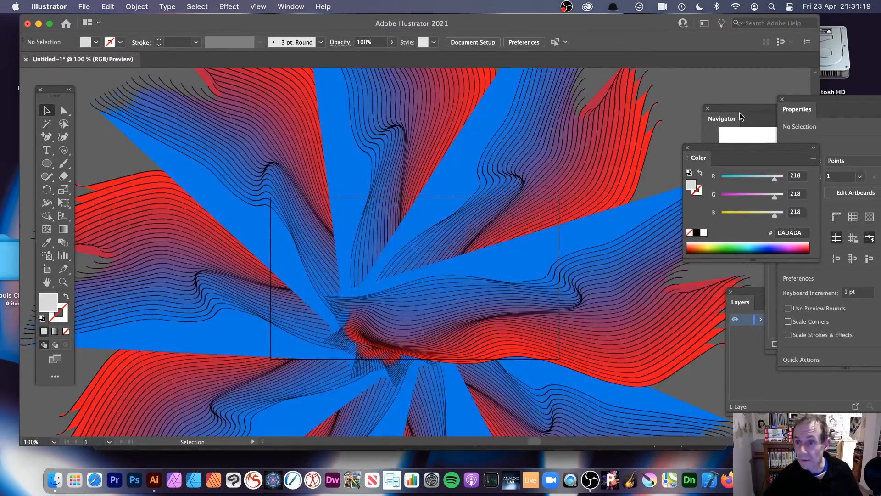
- Move the radial repeat up and left of the artboard and place three overlapping copies of it across the artboard area
{"action": "left_click", "coordinate": [710, 247]}
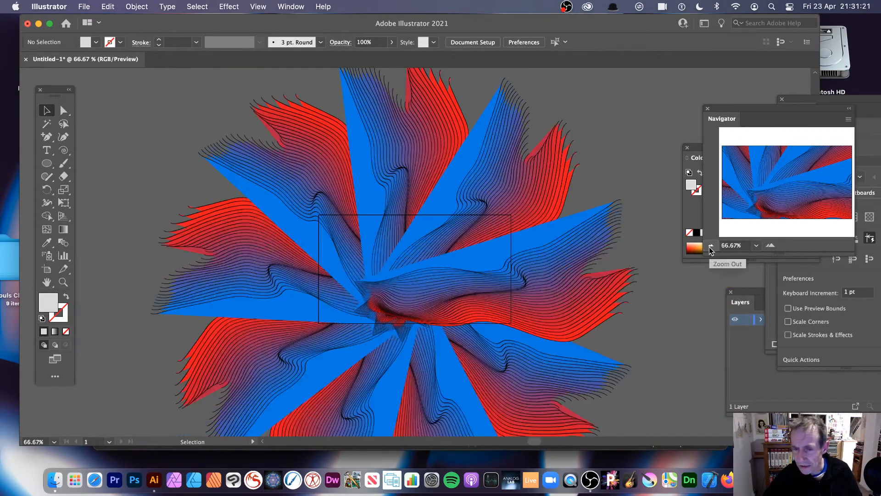
{"action": "left_click", "coordinate": [711, 246]}
{"action": "left_click_drag", "start_coordinate": [417, 261], "coordinate": [291, 222]}
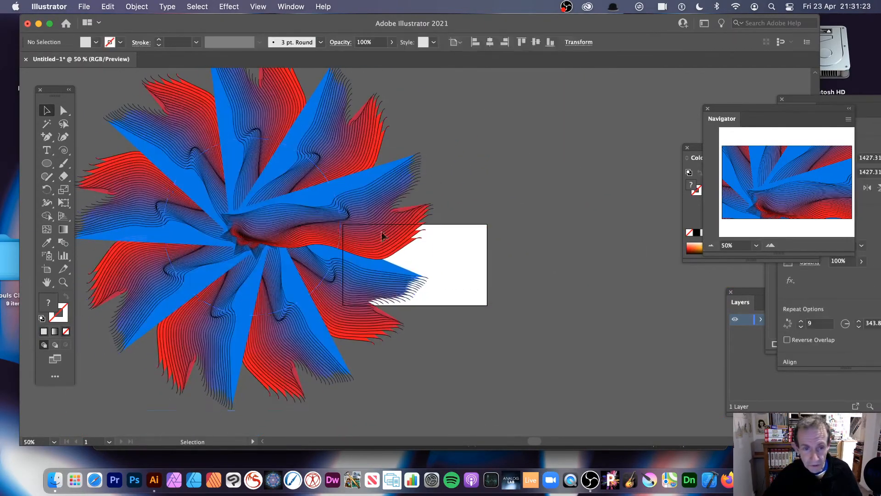
{"action": "left_click", "coordinate": [269, 230]}
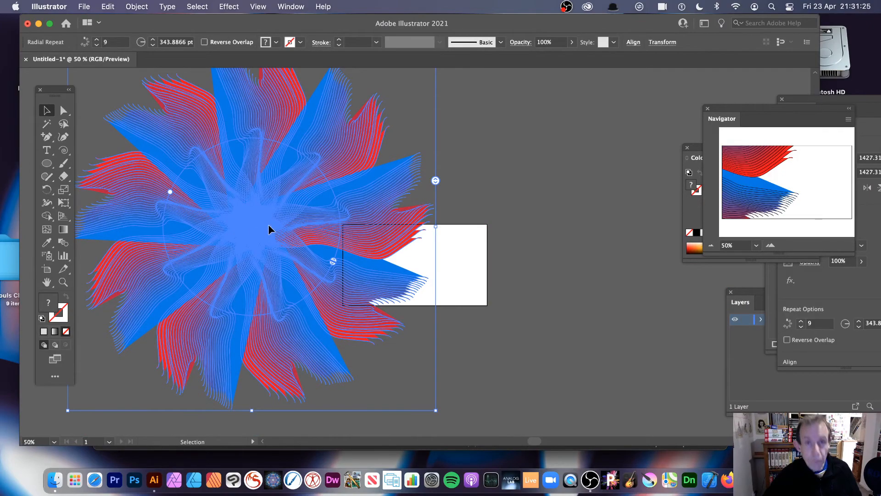
{"action": "left_click_drag", "start_coordinate": [269, 230], "coordinate": [654, 298]}
{"action": "left_click", "coordinate": [108, 408]}
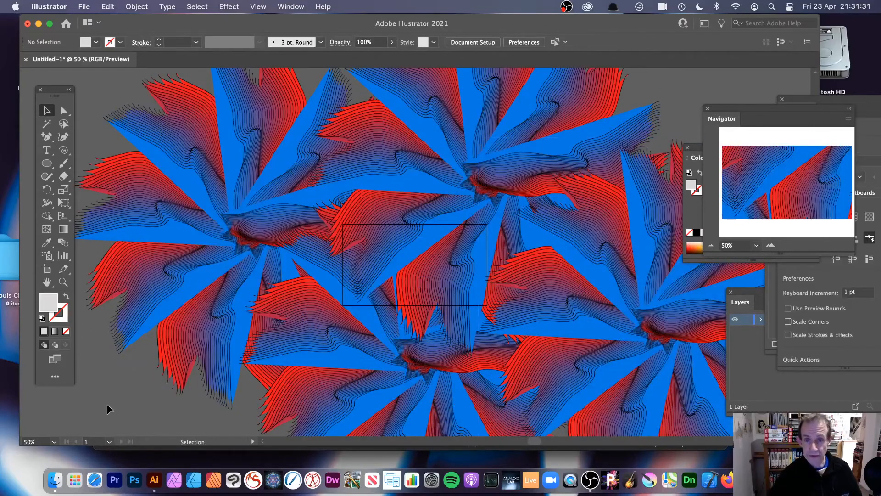
- Draw a circle about 932 by 951 pt over the middle of the artwork and clip all the artwork with it
{"action": "left_click", "coordinate": [48, 164]}
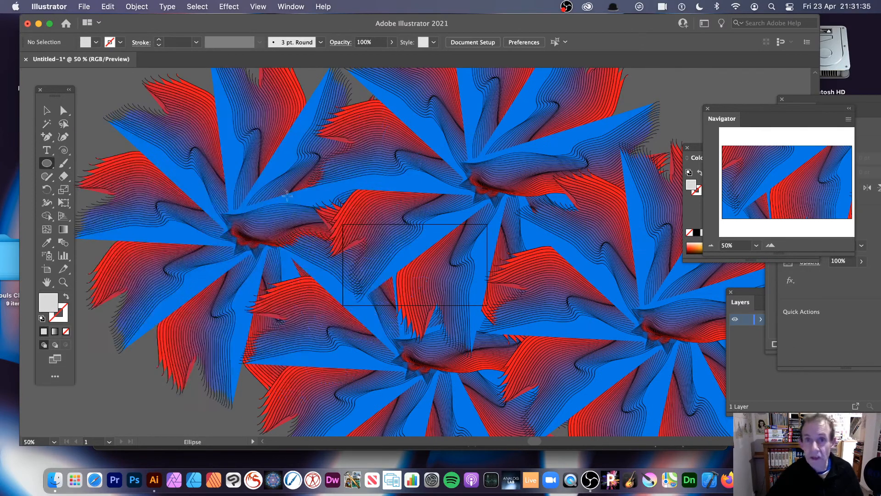
{"action": "mouse_move", "coordinate": [320, 142]}
{"action": "left_mouse_down"}
{"action": "mouse_move", "coordinate": [449, 295]}
{"action": "mouse_move", "coordinate": [561, 387]}
{"action": "left_mouse_up"}
{"action": "left_click", "coordinate": [204, 6]}
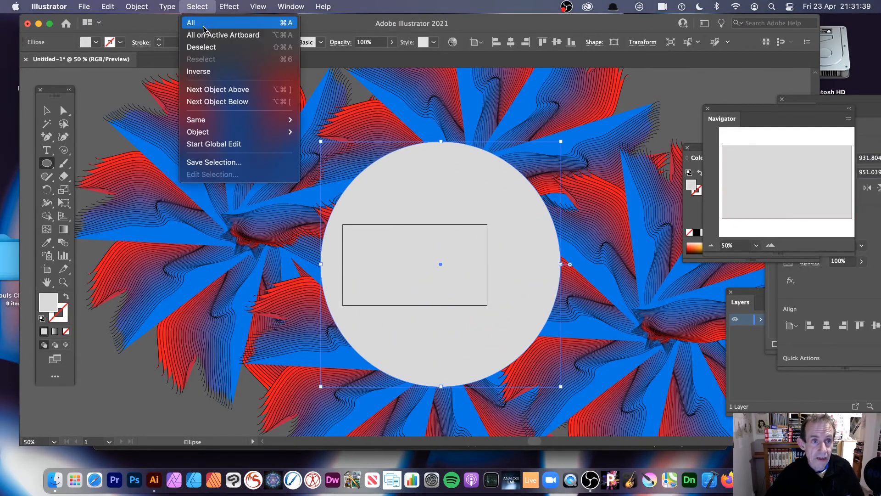
{"action": "left_click", "coordinate": [201, 22]}
{"action": "left_click", "coordinate": [136, 6]}
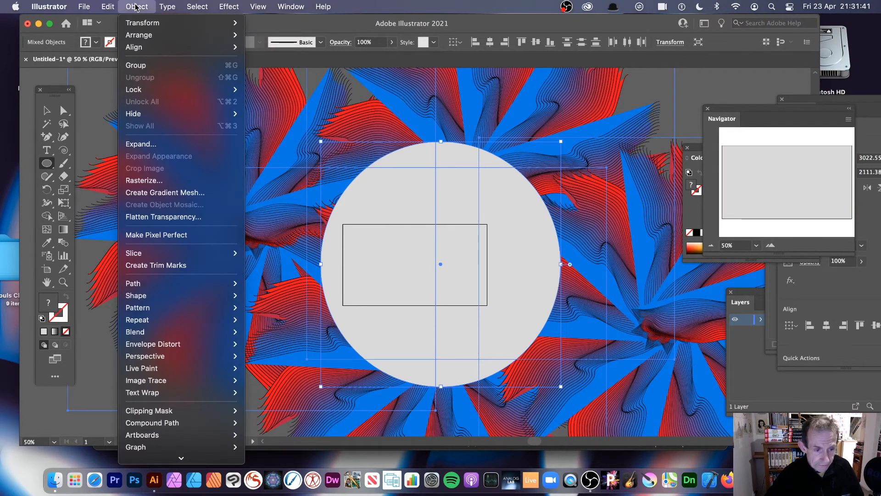
{"action": "mouse_move", "coordinate": [154, 412]}
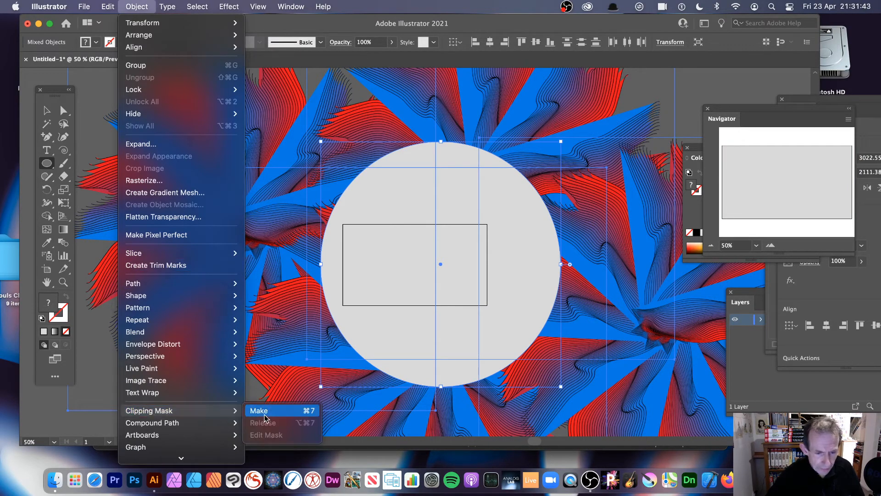
{"action": "left_click", "coordinate": [276, 410]}
- Move the clipped circle up and left, enlarge it to about 1276 by 1303 pt, and shift it further left
{"action": "left_click", "coordinate": [47, 110]}
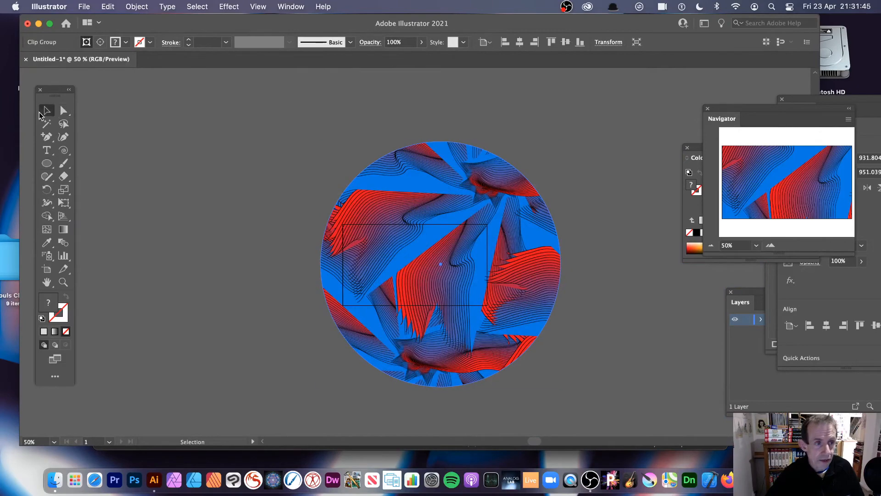
{"action": "left_click", "coordinate": [417, 232]}
{"action": "left_click_drag", "start_coordinate": [417, 232], "coordinate": [380, 180]}
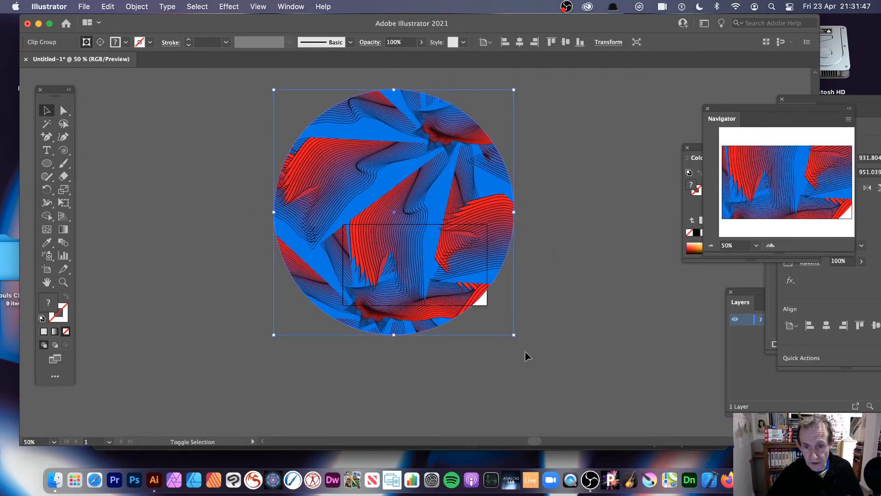
{"action": "left_click_drag", "start_coordinate": [515, 335], "coordinate": [602, 425]}
{"action": "left_click", "coordinate": [638, 310]}
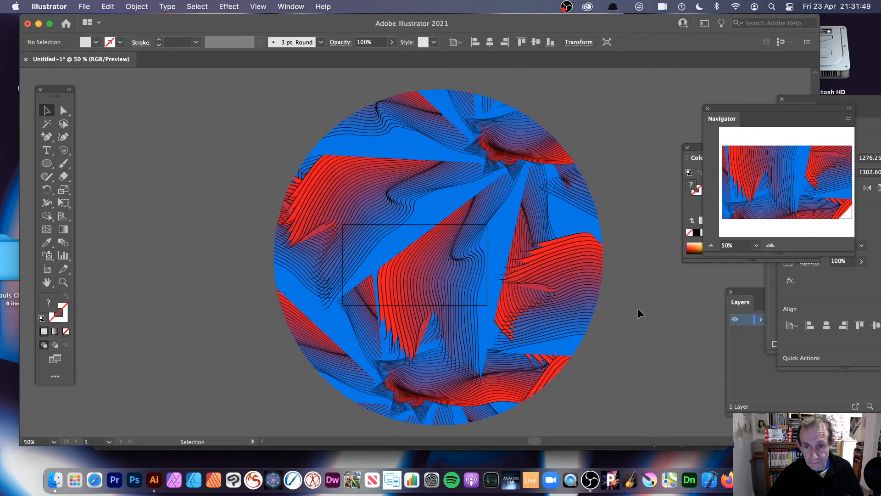
{"action": "left_click_drag", "start_coordinate": [527, 288], "coordinate": [383, 280]}
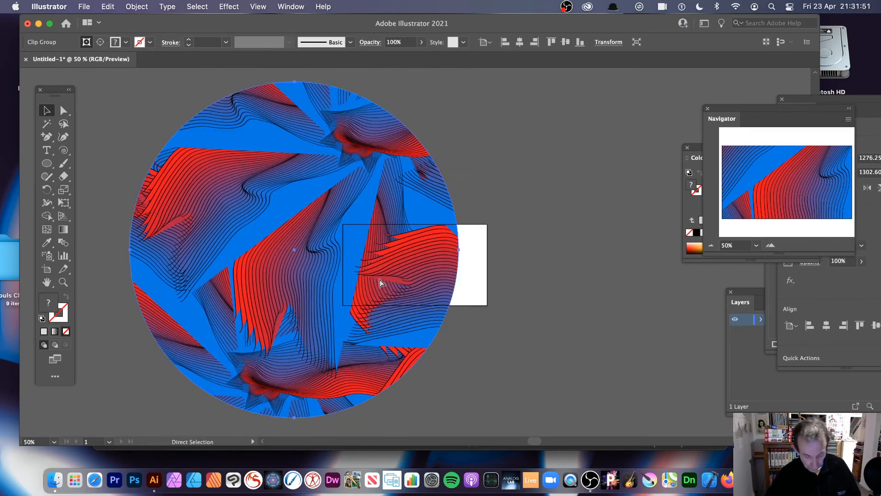
- Undo the clipped circle's edits, the clipping mask, the circle and the duplicates, back to the single radial repeat
{"action": "key", "text": "super+z"}
{"action": "key", "text": "super+z"}
{"action": "key", "text": "super+z"}
{"action": "key", "text": "super+z"}
{"action": "key", "text": "super+z"}
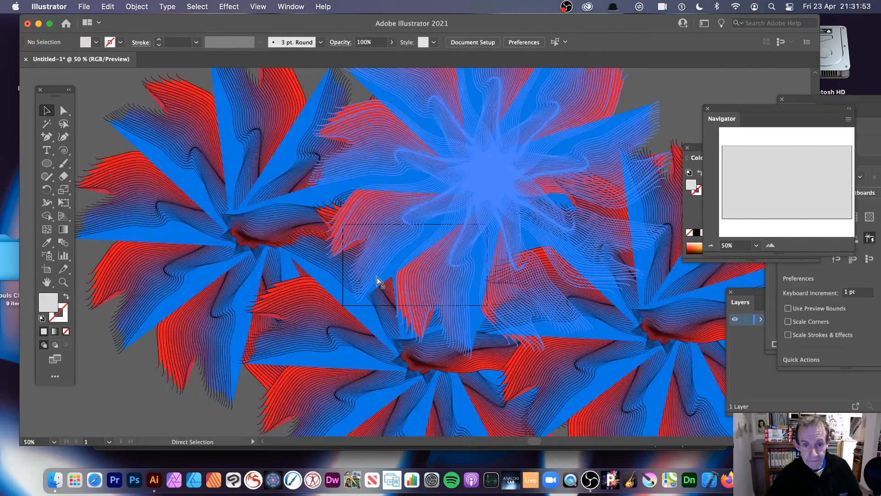
{"action": "key", "text": "super+z"}
{"action": "key", "text": "super+z"}
{"action": "key", "text": "super+z"}
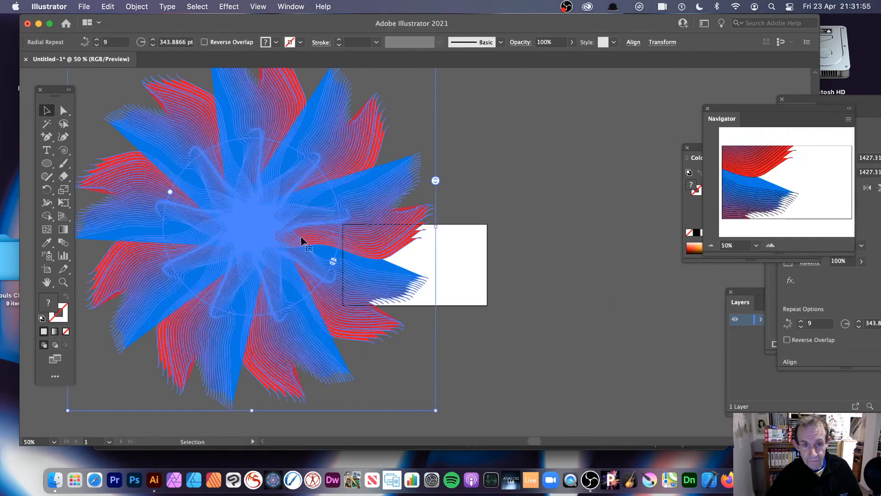
- Move the radial repeat right over the artboard and expand it into a regular group
{"action": "left_click_drag", "start_coordinate": [299, 238], "coordinate": [407, 242]}
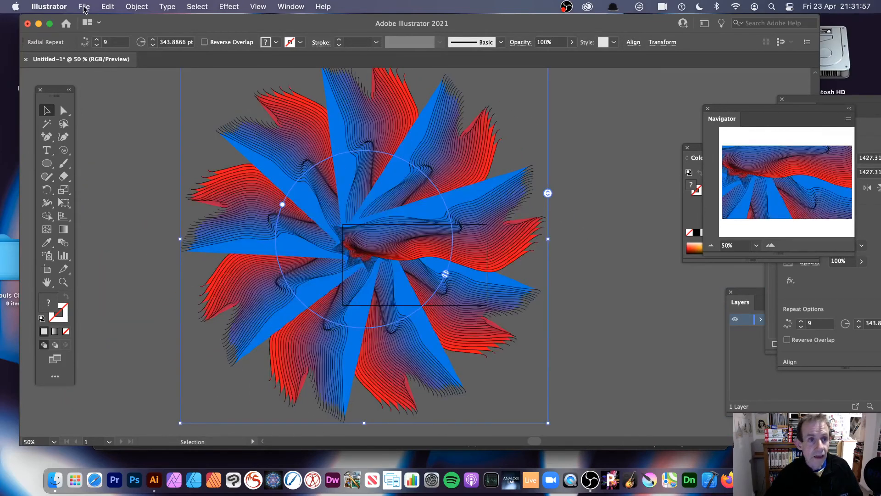
{"action": "left_click", "coordinate": [130, 8]}
{"action": "left_click", "coordinate": [141, 144]}
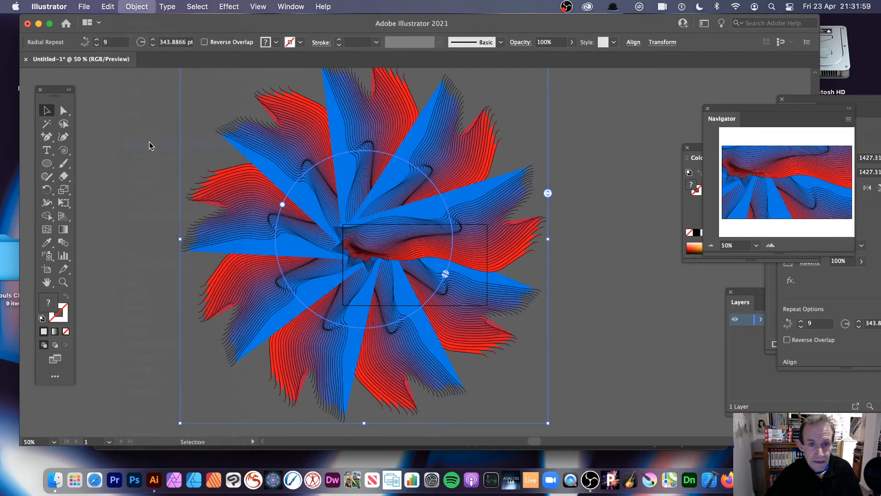
{"action": "left_click", "coordinate": [509, 297]}
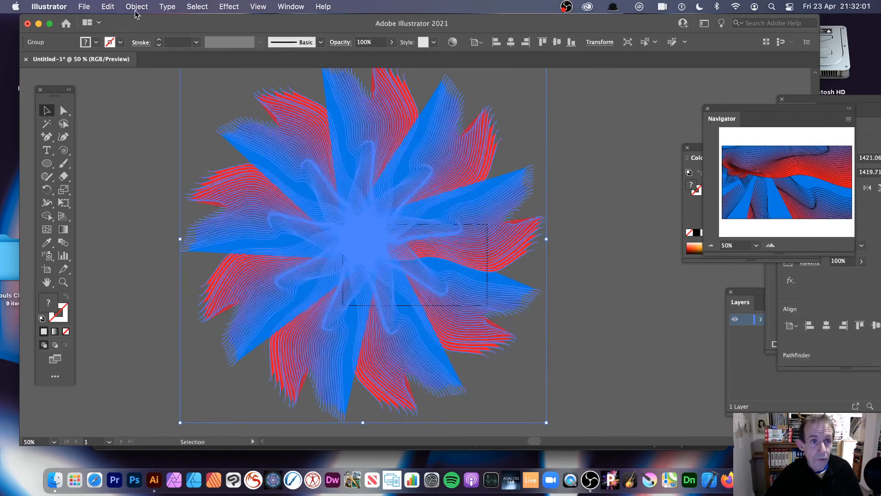
- Apply an envelope mesh with 4 rows and 4 columns to the expanded group
{"action": "left_click", "coordinate": [135, 6]}
{"action": "mouse_move", "coordinate": [175, 345]}
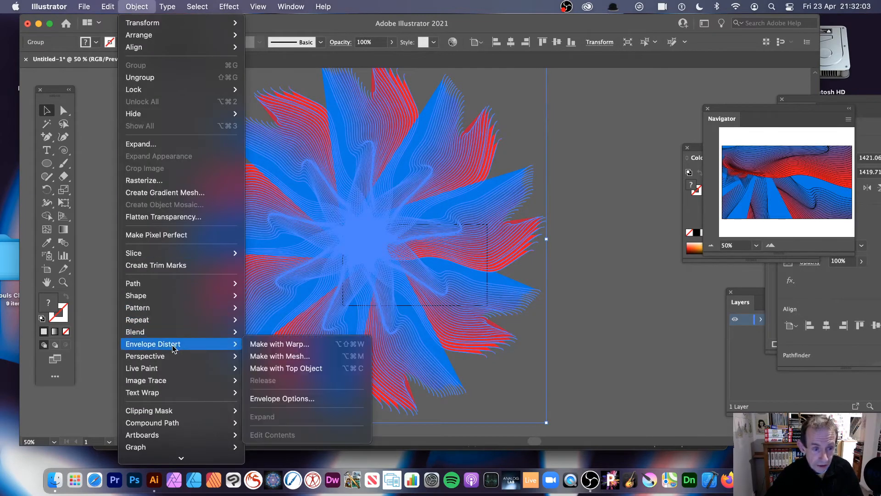
{"action": "left_click", "coordinate": [299, 356]}
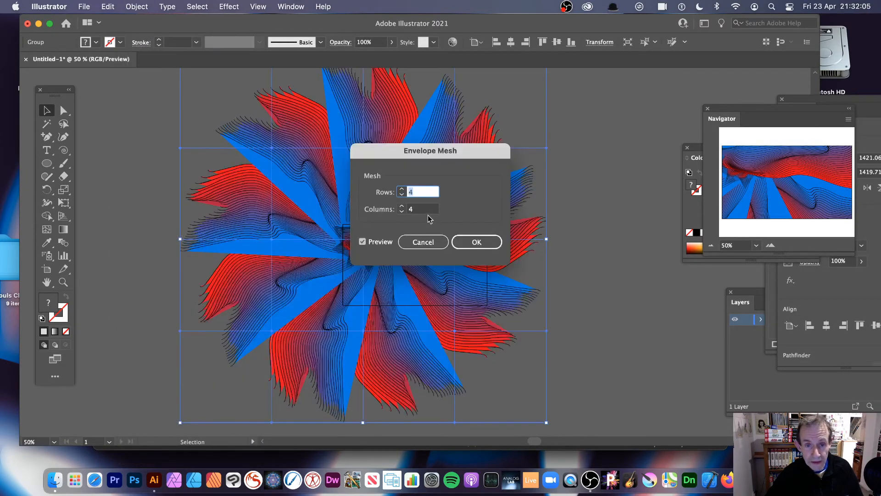
{"action": "left_click_drag", "start_coordinate": [402, 152], "coordinate": [553, 156]}
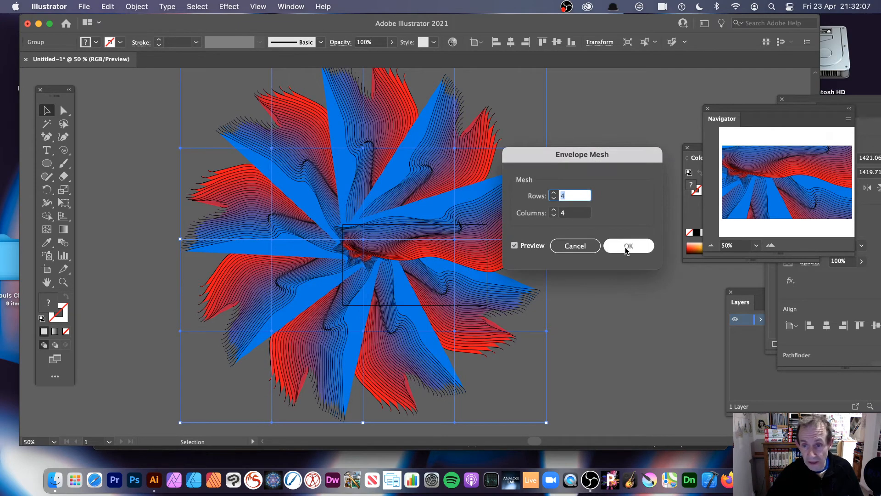
{"action": "left_click", "coordinate": [628, 247]}
- Distort the envelope by pulling its upper-left and left-side mesh points outward and the lower-centre mesh point down
{"action": "left_click", "coordinate": [64, 110]}
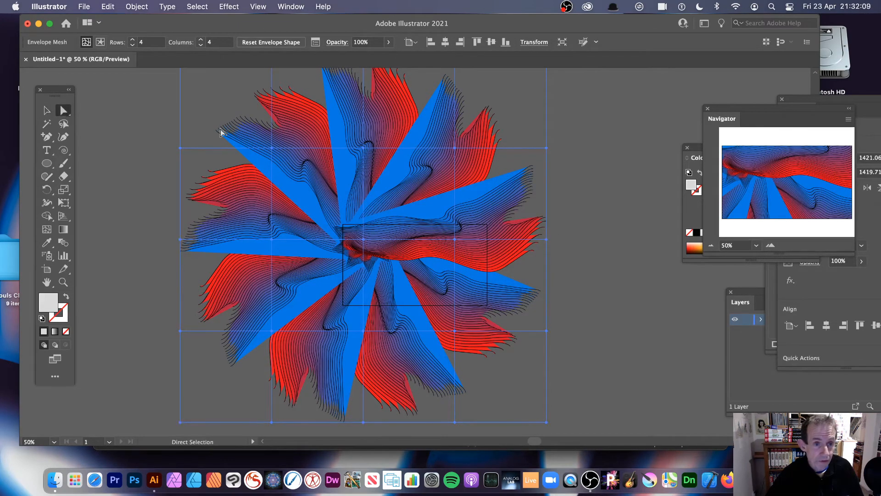
{"action": "left_click_drag", "start_coordinate": [272, 148], "coordinate": [215, 112]}
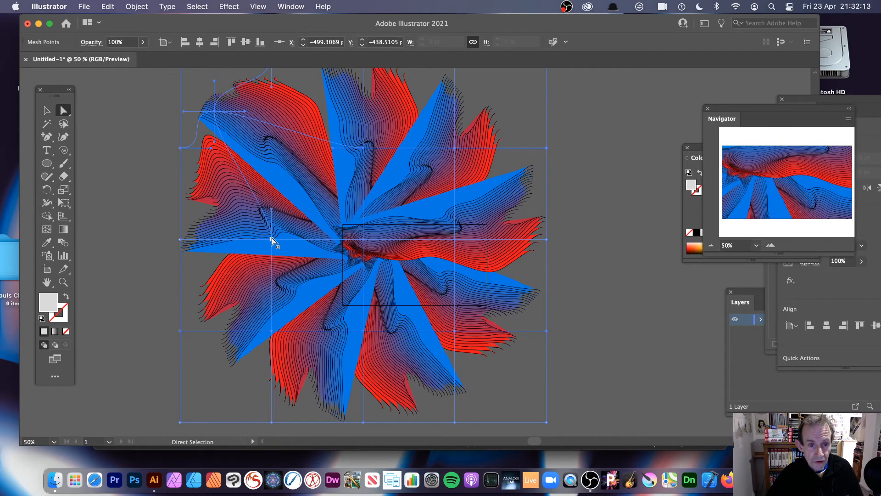
{"action": "left_click_drag", "start_coordinate": [272, 237], "coordinate": [104, 278]}
{"action": "left_click_drag", "start_coordinate": [180, 331], "coordinate": [106, 351]}
{"action": "left_click_drag", "start_coordinate": [363, 330], "coordinate": [363, 366]}
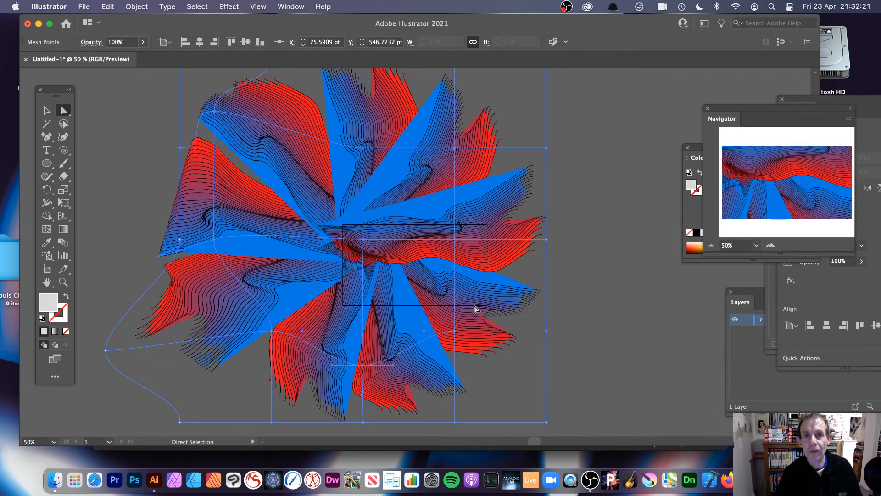